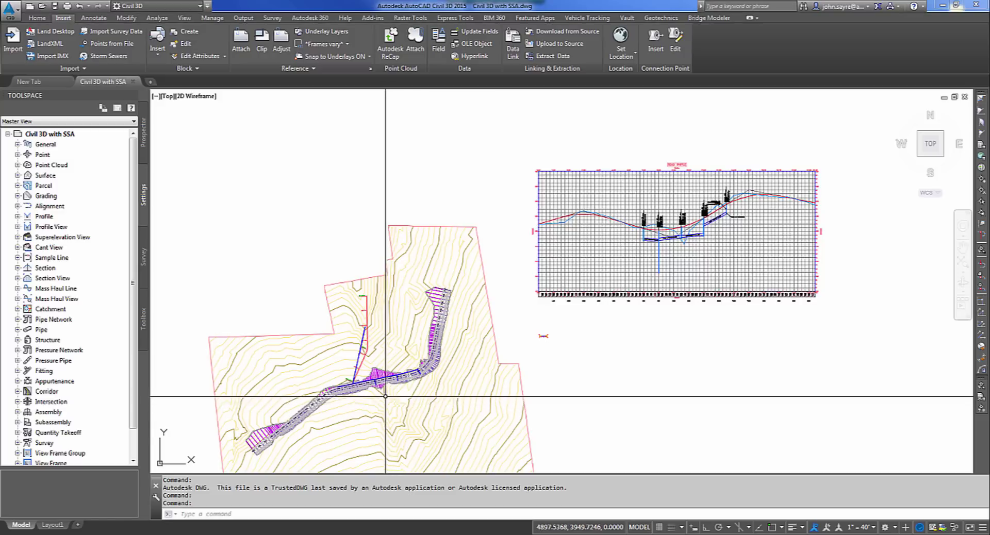
- Pan and zoom the Civil 3D plan along the corridor to locate the storm pipes
{"action": "scroll", "coordinate": [383, 409], "scroll_direction": "up", "scroll_amount": 5}
{"action": "scroll", "coordinate": [361, 359], "scroll_direction": "up", "scroll_amount": 2}
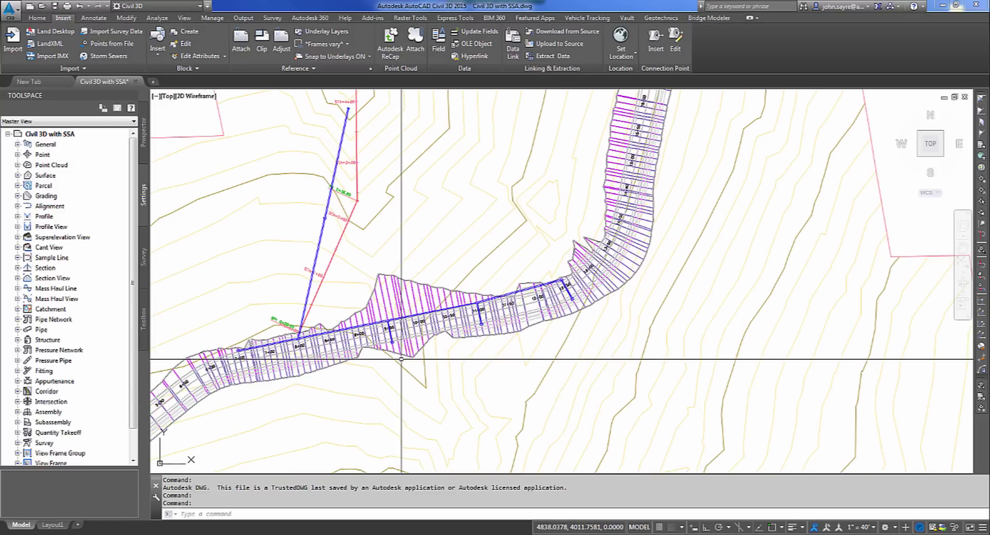
{"action": "scroll", "coordinate": [366, 357], "scroll_direction": "up", "scroll_amount": 3}
{"action": "middle_click_drag", "start_coordinate": [366, 357], "coordinate": [420, 360]}
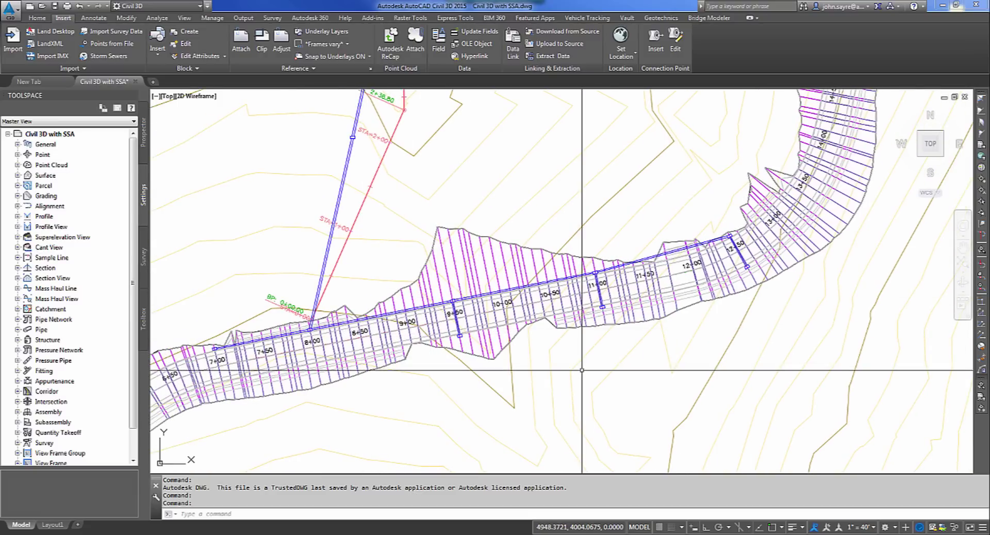
{"action": "scroll", "coordinate": [552, 373], "scroll_direction": "down", "scroll_amount": 2}
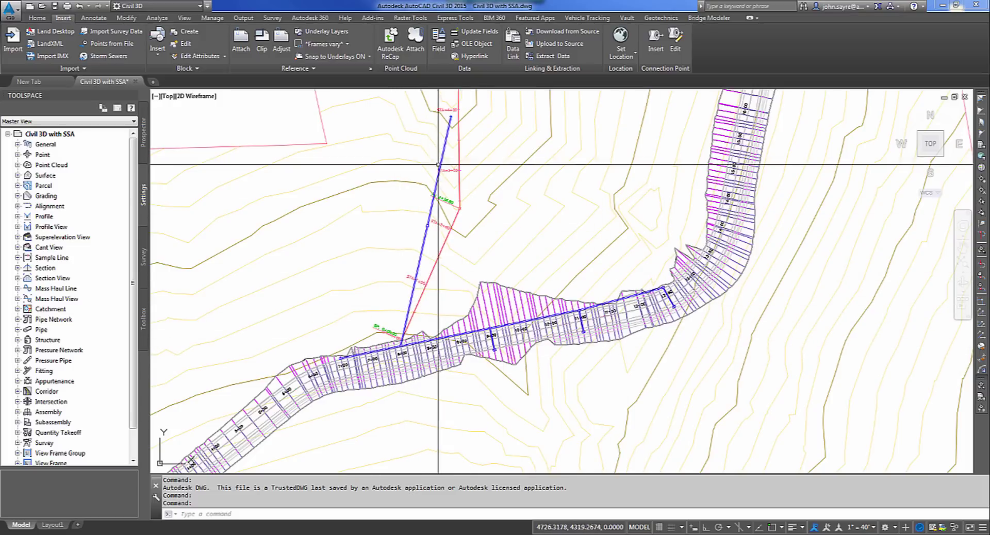
{"action": "scroll", "coordinate": [454, 206], "scroll_direction": "up", "scroll_amount": 6}
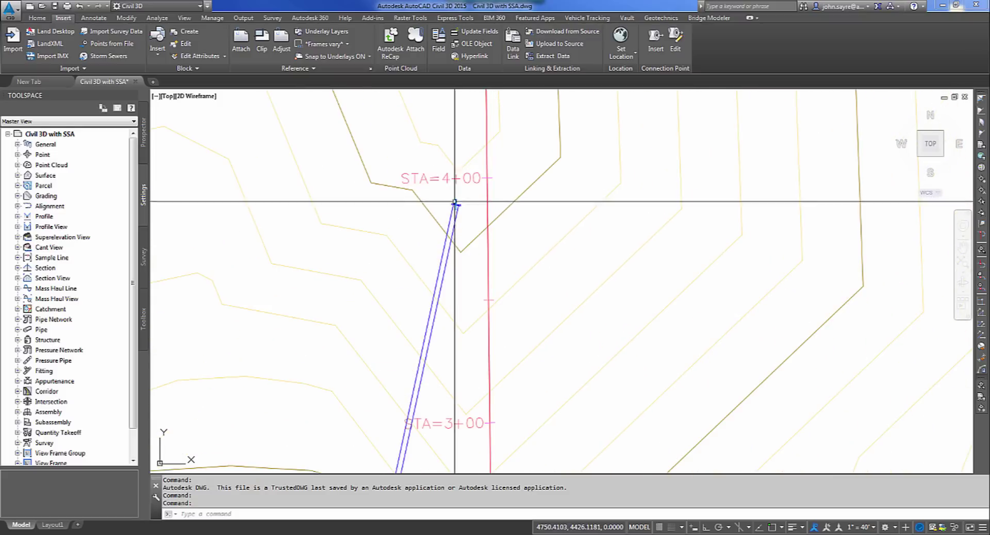
{"action": "scroll", "coordinate": [553, 250], "scroll_direction": "down", "scroll_amount": 8}
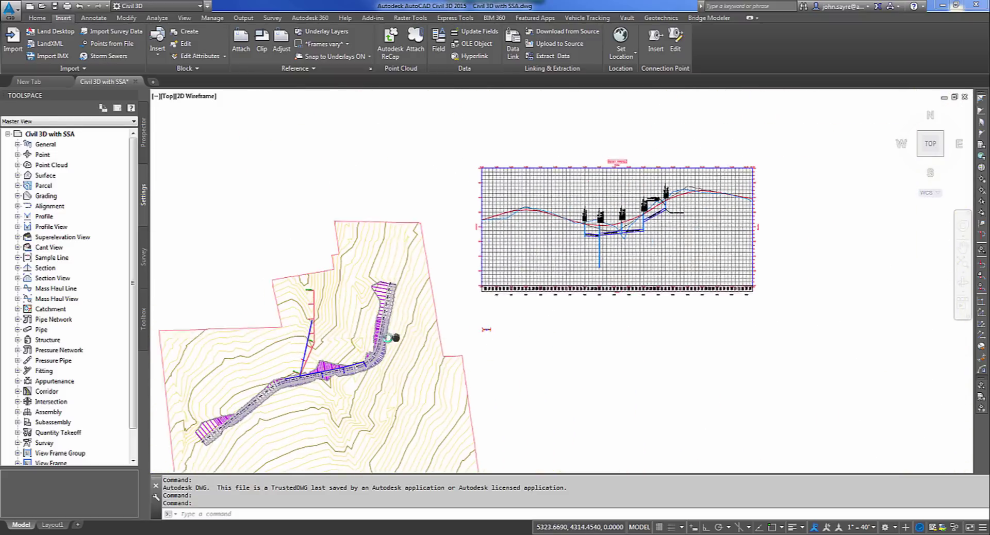
{"action": "scroll", "coordinate": [553, 250], "scroll_direction": "up", "scroll_amount": 8}
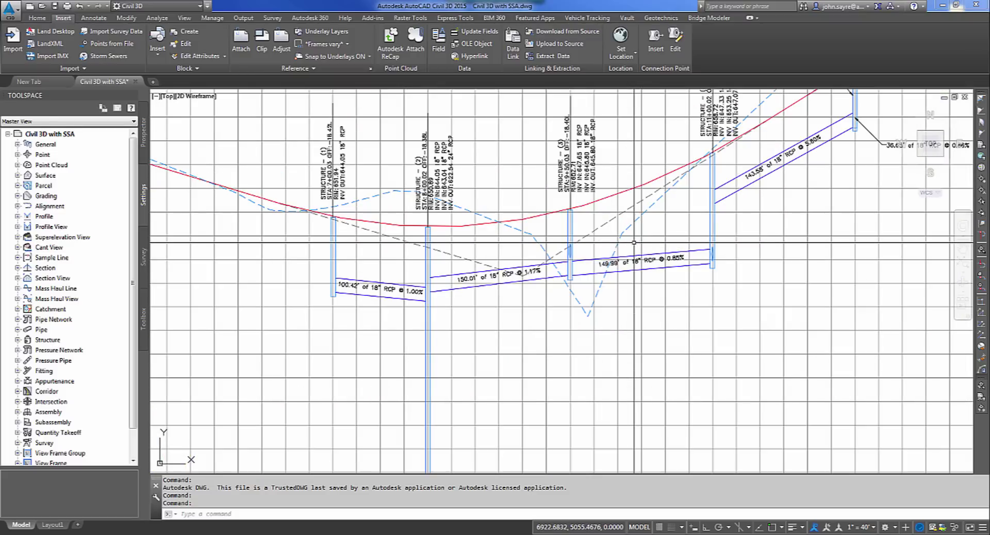
{"action": "scroll", "coordinate": [574, 254], "scroll_direction": "down", "scroll_amount": 2}
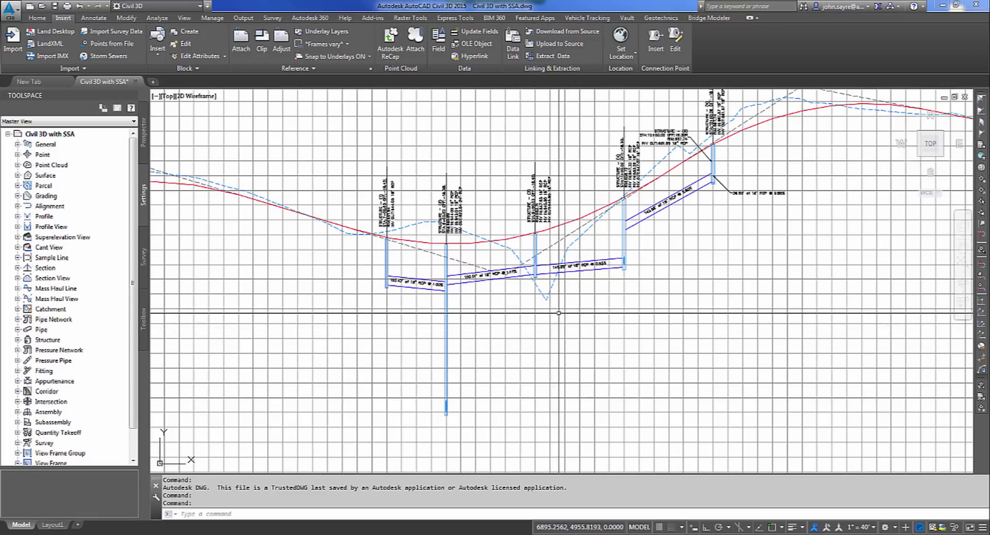
{"action": "scroll", "coordinate": [450, 412], "scroll_direction": "up", "scroll_amount": 10}
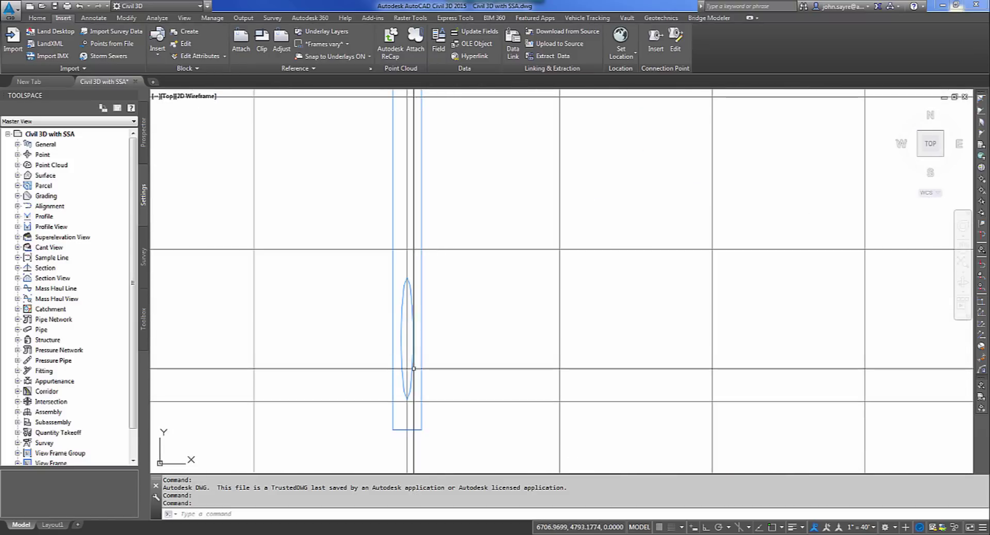
{"action": "scroll", "coordinate": [411, 370], "scroll_direction": "down", "scroll_amount": 6}
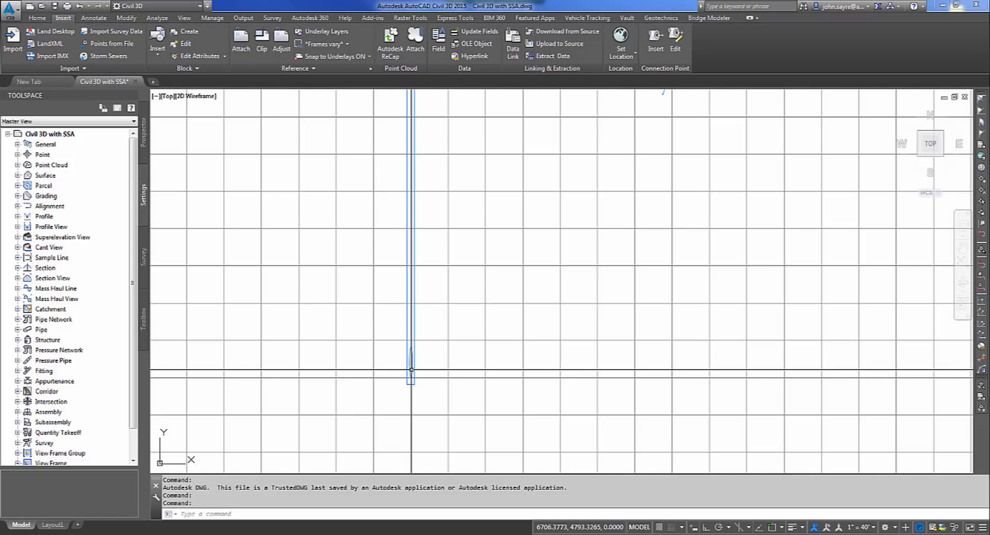
{"action": "scroll", "coordinate": [411, 370], "scroll_direction": "down", "scroll_amount": 15}
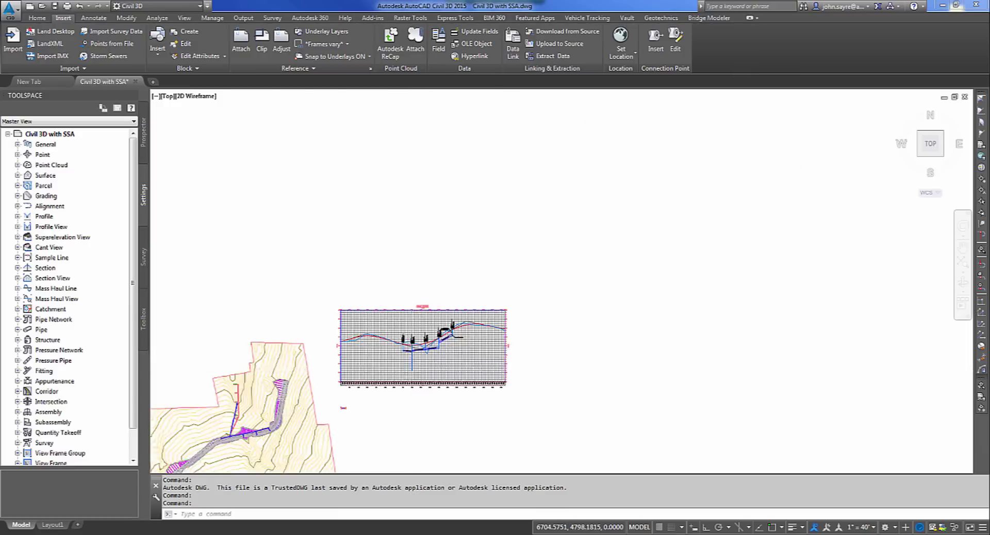
{"action": "scroll", "coordinate": [327, 414], "scroll_direction": "up", "scroll_amount": 8}
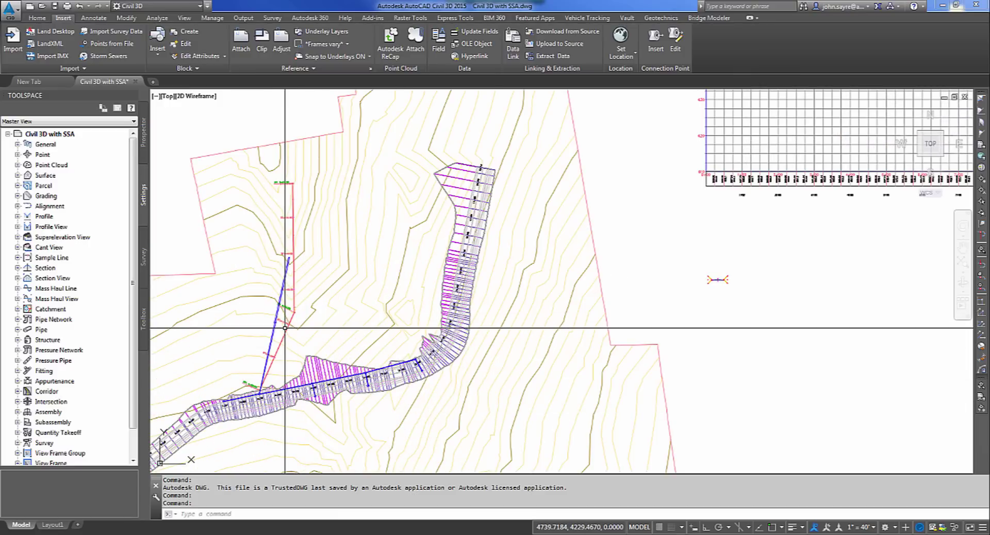
{"action": "scroll", "coordinate": [438, 309], "scroll_direction": "down", "scroll_amount": 3}
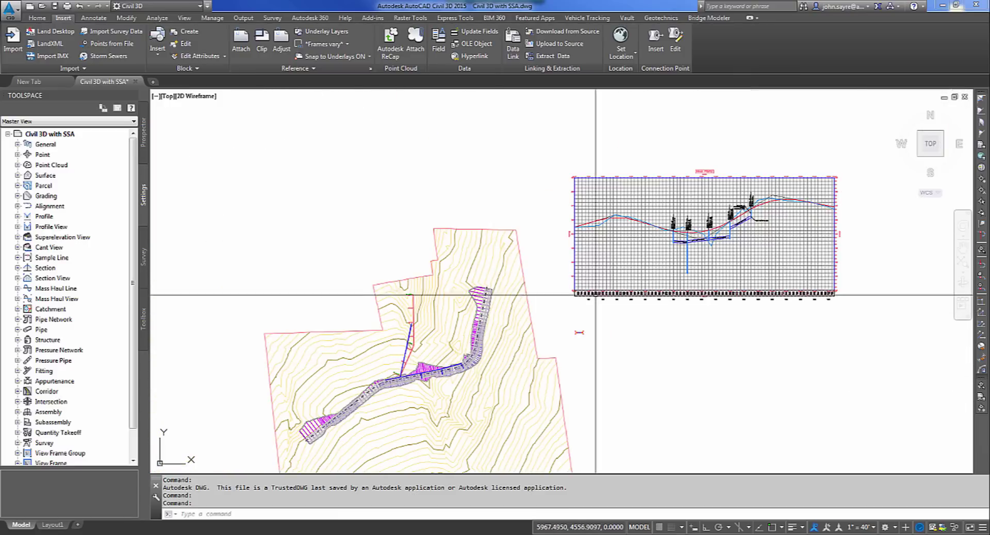
{"action": "scroll", "coordinate": [777, 187], "scroll_direction": "up", "scroll_amount": 3}
{"action": "scroll", "coordinate": [800, 181], "scroll_direction": "up", "scroll_amount": 4}
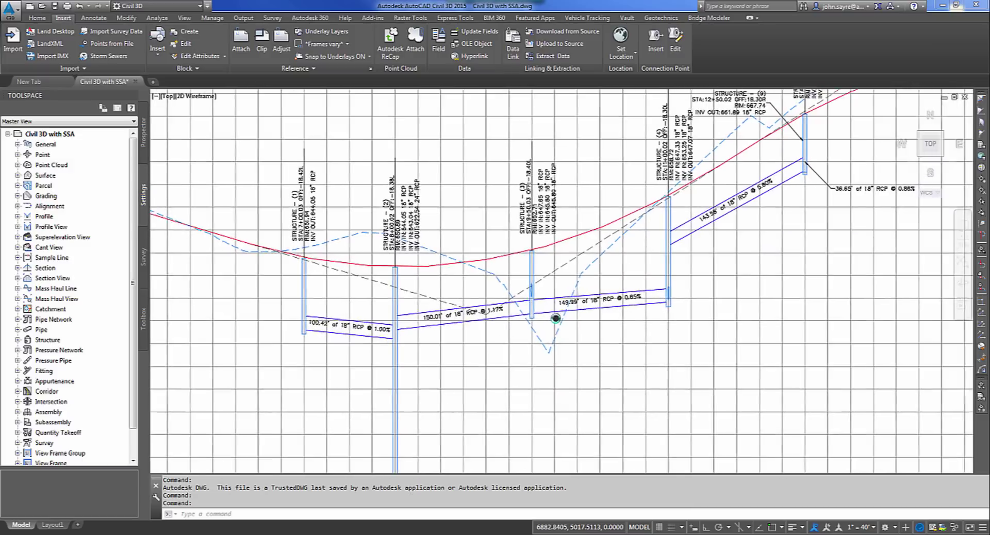
{"action": "scroll", "coordinate": [555, 319], "scroll_direction": "down", "scroll_amount": 2}
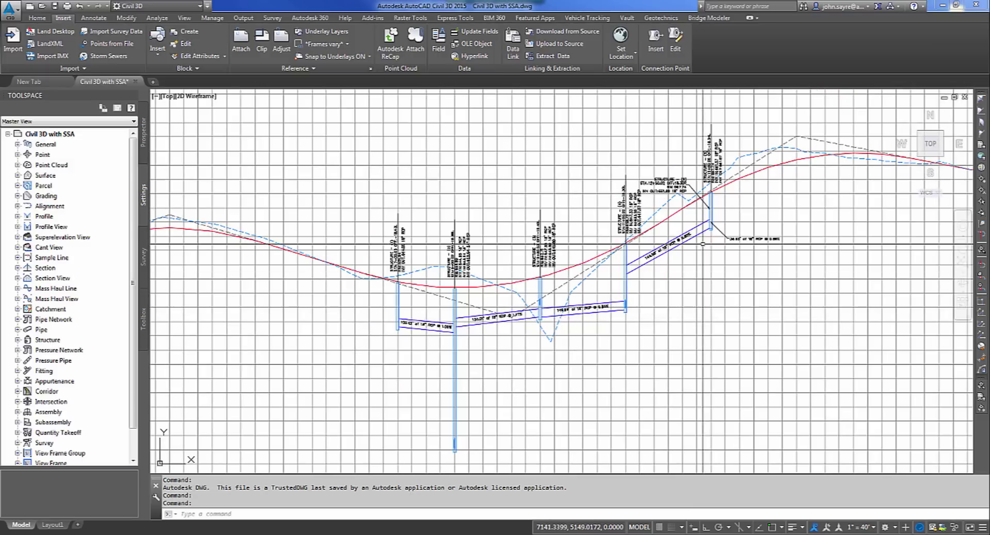
{"action": "mouse_move", "coordinate": [590, 353]}
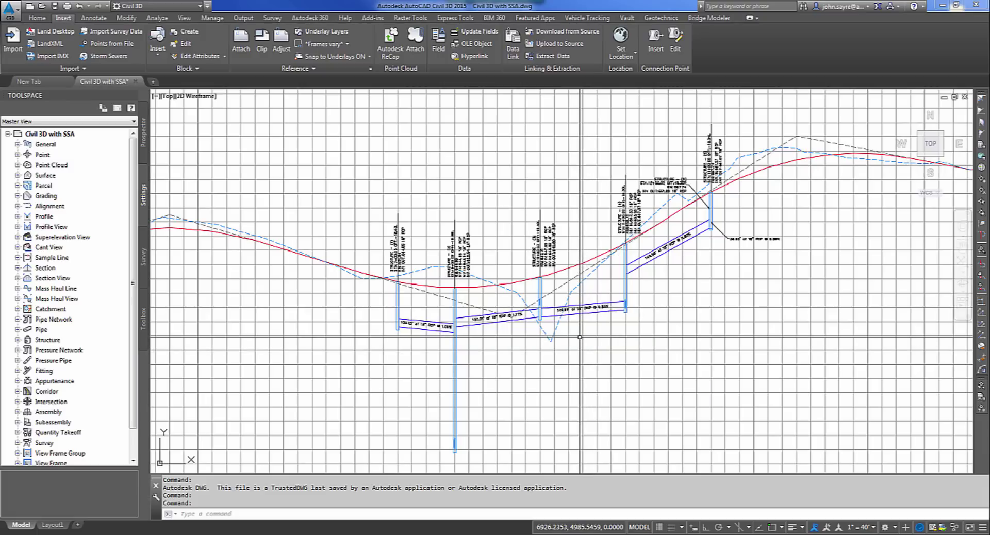
{"action": "mouse_move", "coordinate": [560, 332]}
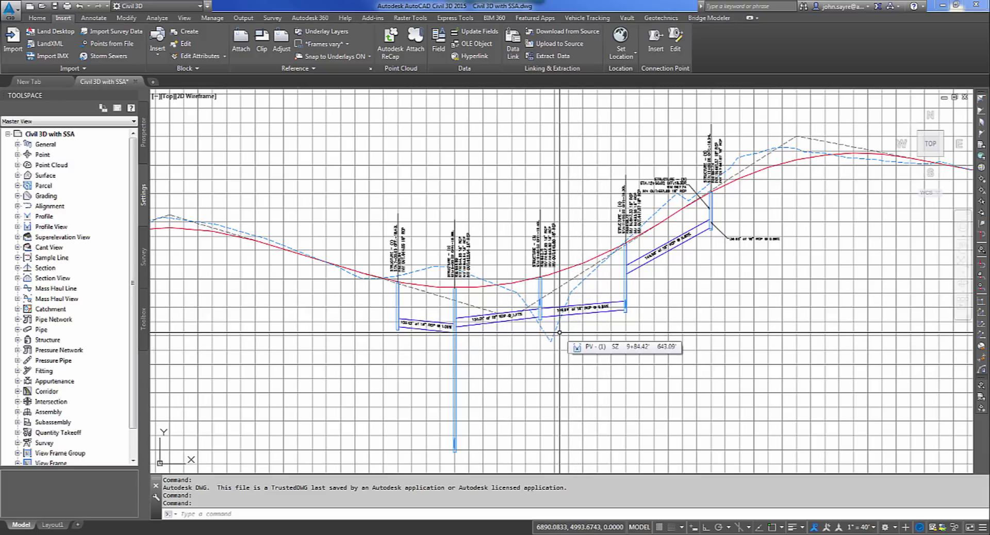
- Select the pipe between stations 9+50 and 11+00 and send Network - (1) to Storm and Sanitary Analysis
{"action": "scroll", "coordinate": [559, 333], "scroll_direction": "down", "scroll_amount": 8}
{"action": "scroll", "coordinate": [524, 379], "scroll_direction": "up", "scroll_amount": 6}
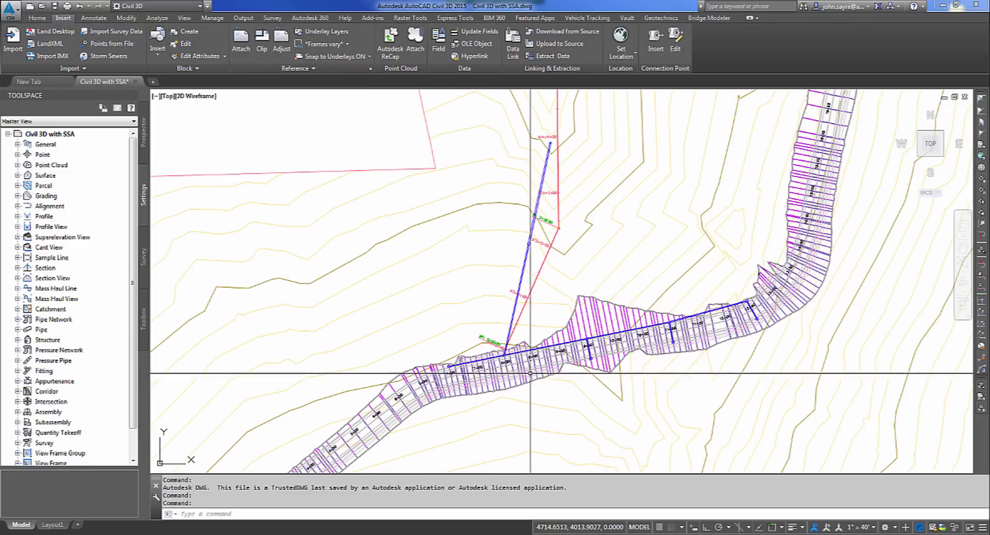
{"action": "scroll", "coordinate": [531, 373], "scroll_direction": "up", "scroll_amount": 4}
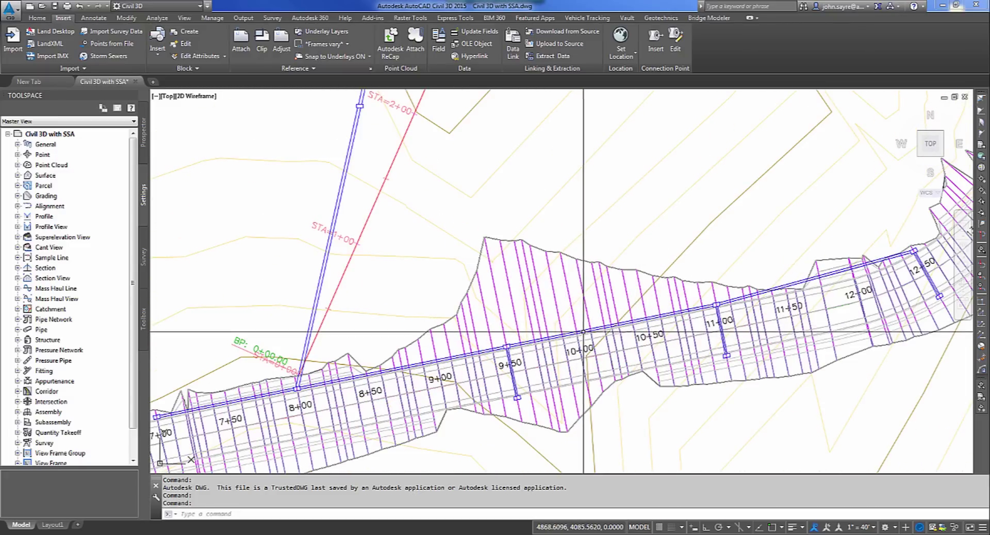
{"action": "left_click", "coordinate": [549, 343]}
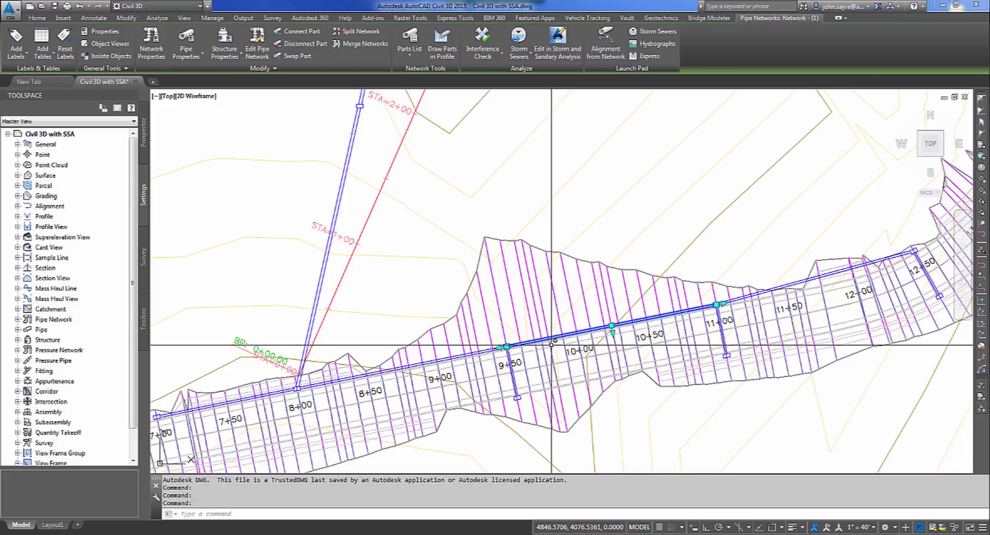
{"action": "left_click", "coordinate": [557, 55]}
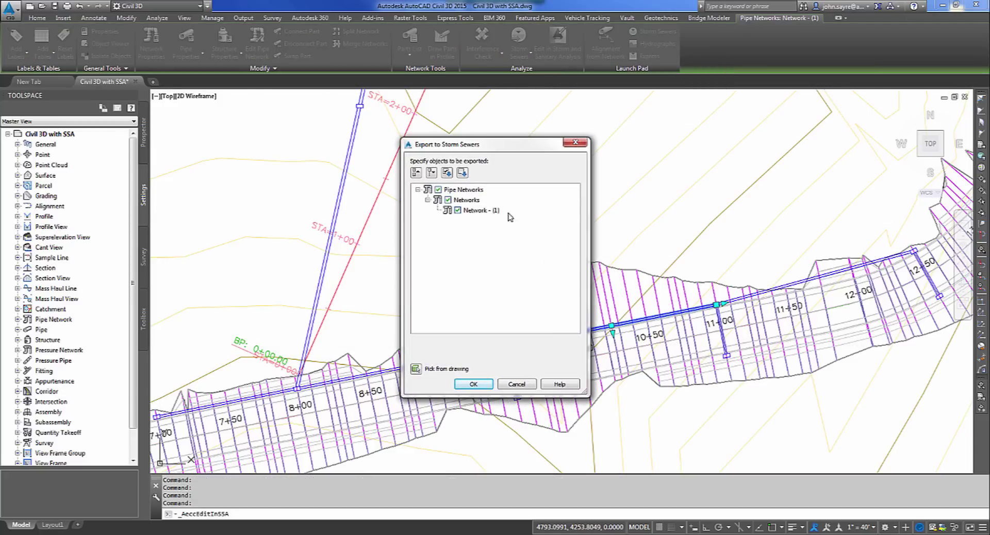
{"action": "left_click", "coordinate": [474, 384]}
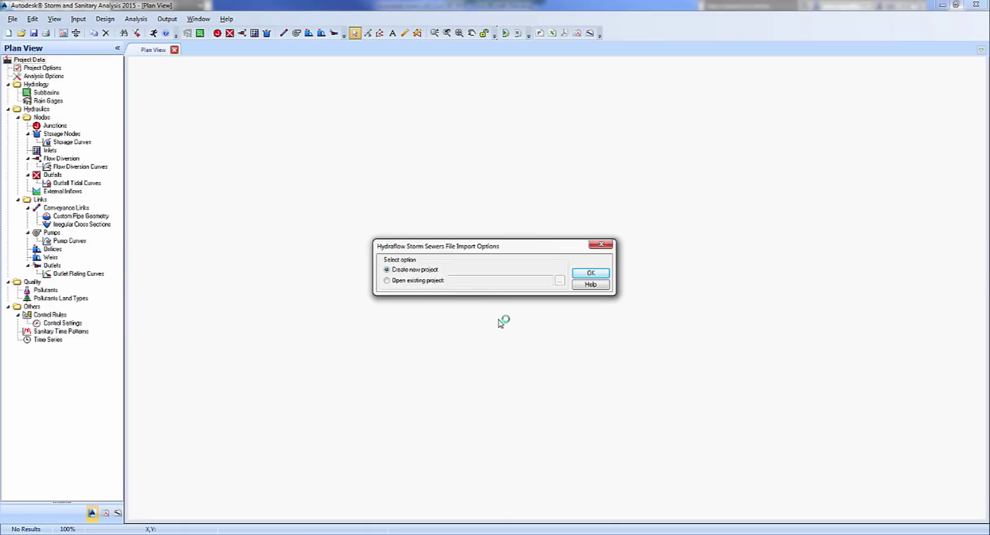
- Import the storm sewer file as a new project without saving the log, and show its Plan View
{"action": "left_click", "coordinate": [589, 276]}
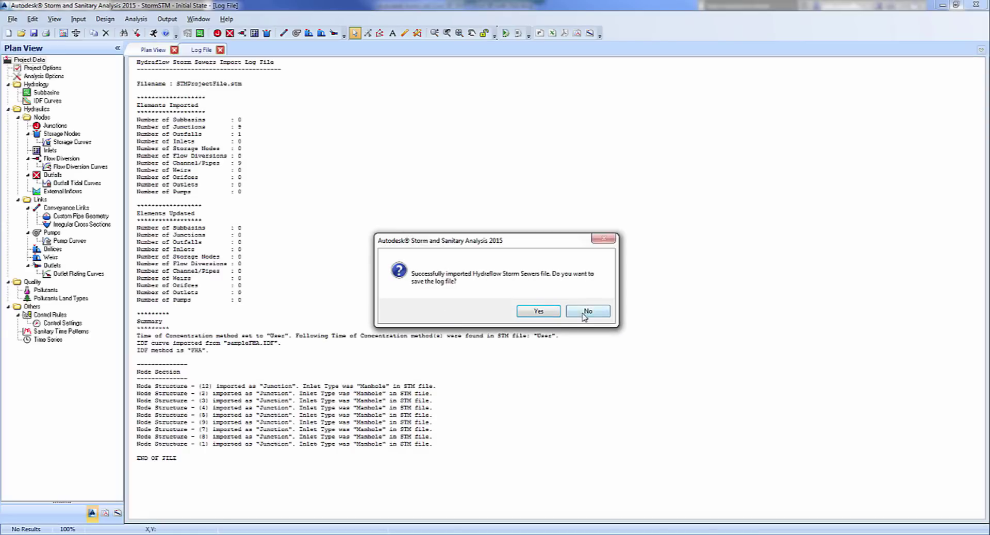
{"action": "left_click", "coordinate": [580, 311]}
{"action": "left_click", "coordinate": [152, 50]}
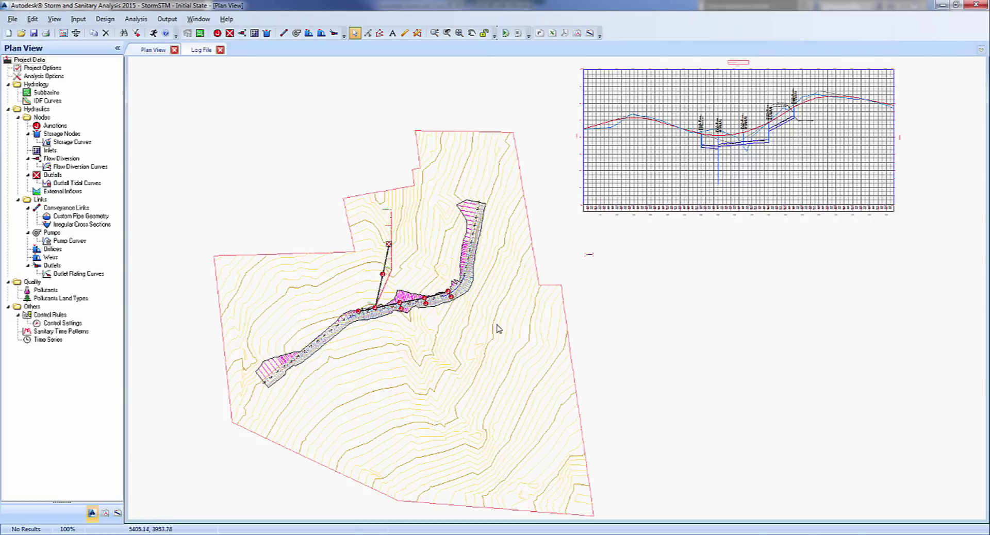
{"action": "scroll", "coordinate": [417, 330], "scroll_direction": "up", "scroll_amount": 3}
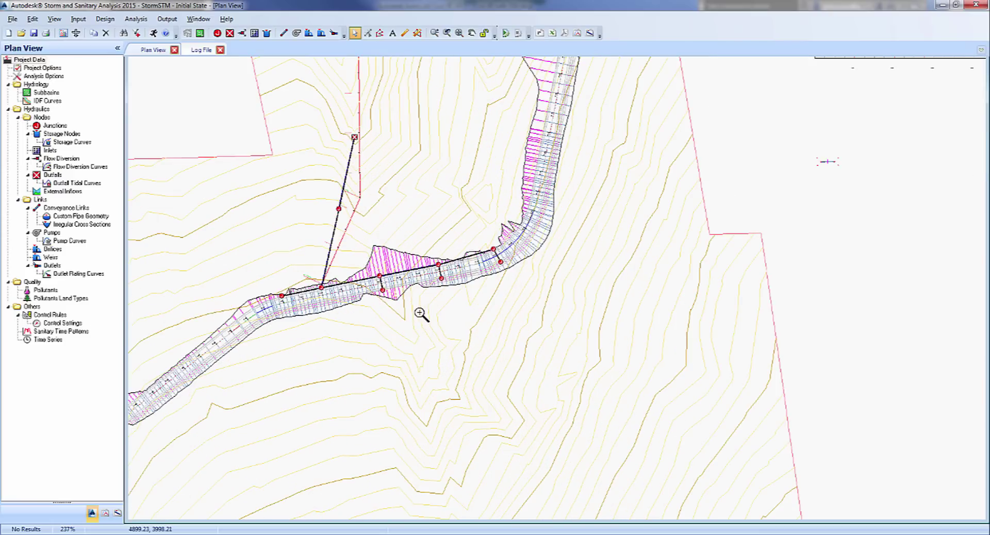
{"action": "scroll", "coordinate": [418, 309], "scroll_direction": "up", "scroll_amount": 3}
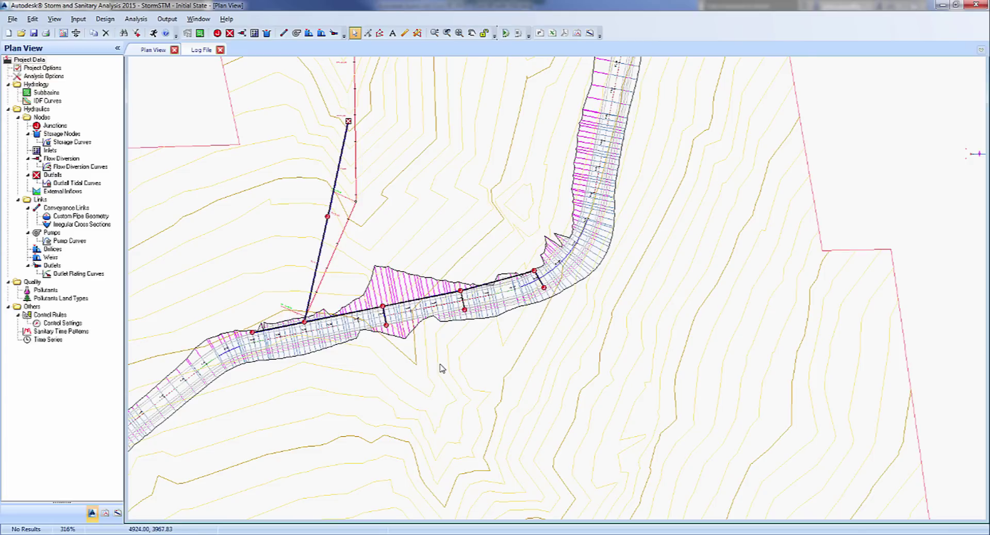
{"action": "scroll", "coordinate": [558, 291], "scroll_direction": "up", "scroll_amount": 1}
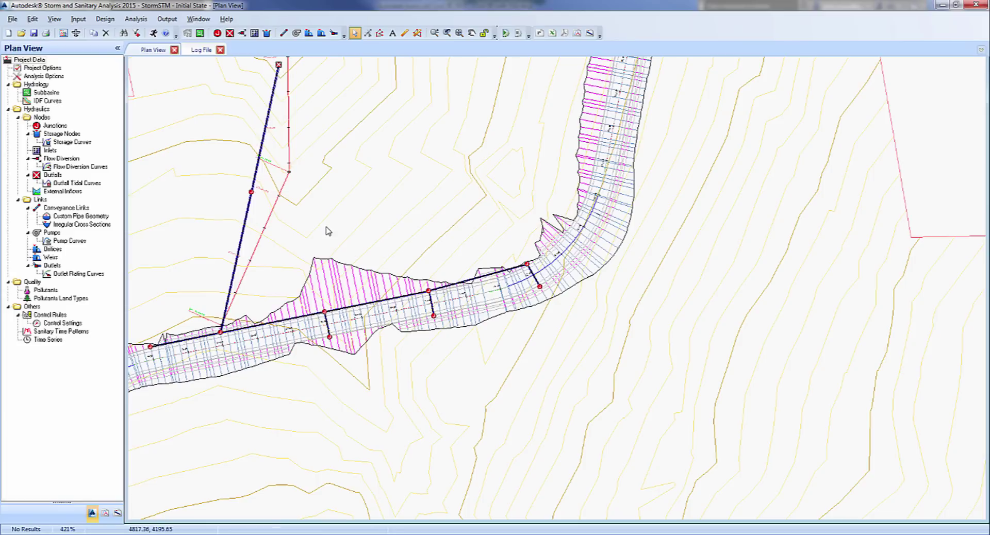
{"action": "double_click", "coordinate": [541, 288]}
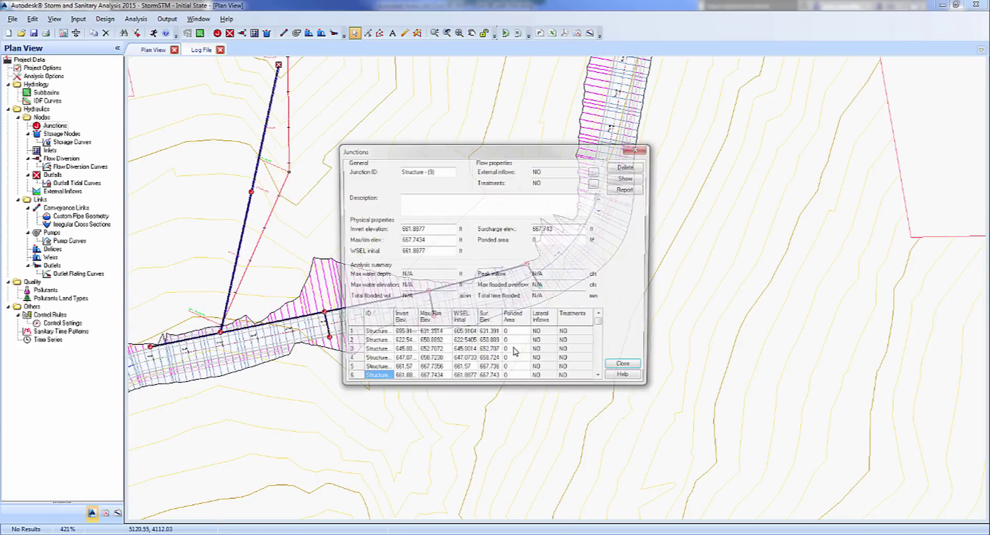
{"action": "left_click", "coordinate": [596, 170]}
{"action": "type", "text": "3"}
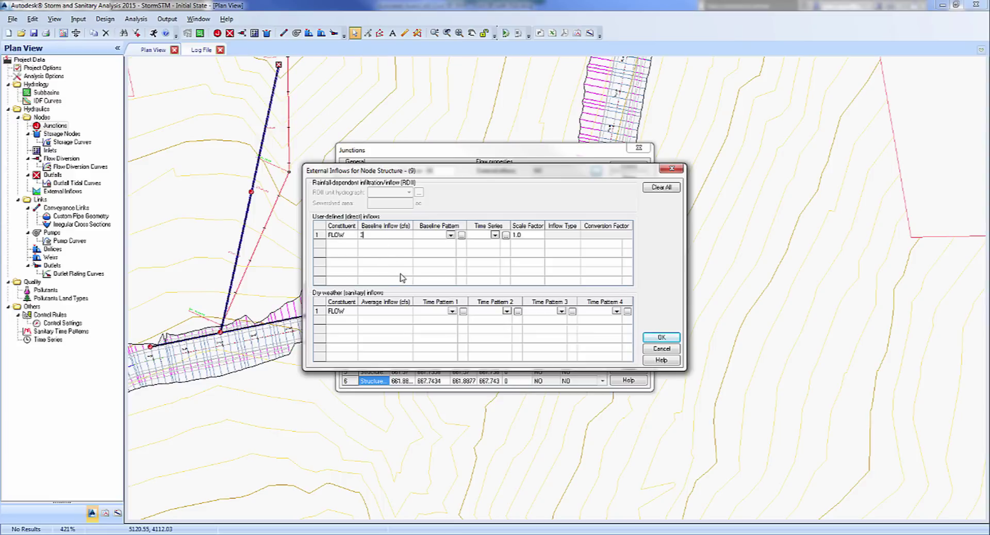
{"action": "left_click", "coordinate": [662, 338]}
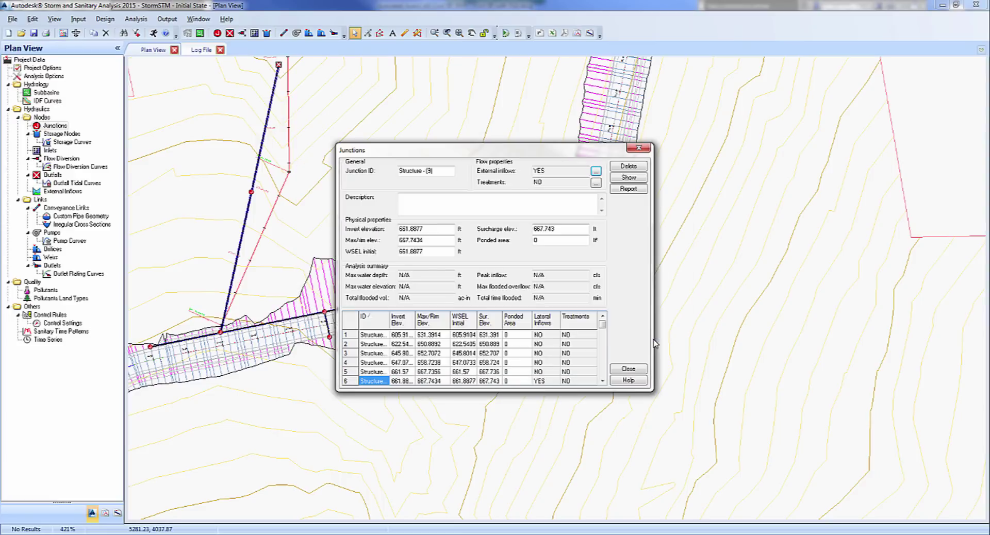
{"action": "left_click", "coordinate": [630, 370]}
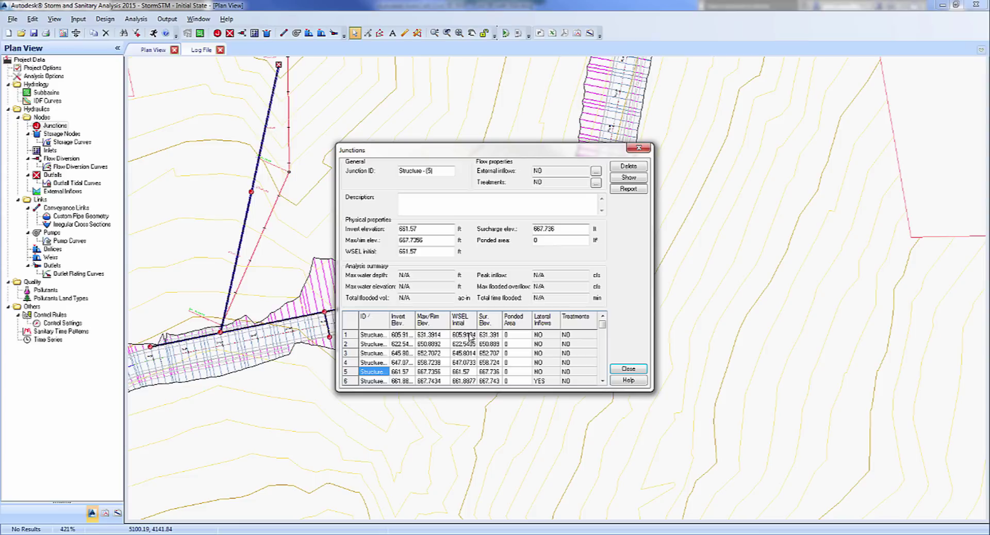
{"action": "left_click", "coordinate": [596, 171]}
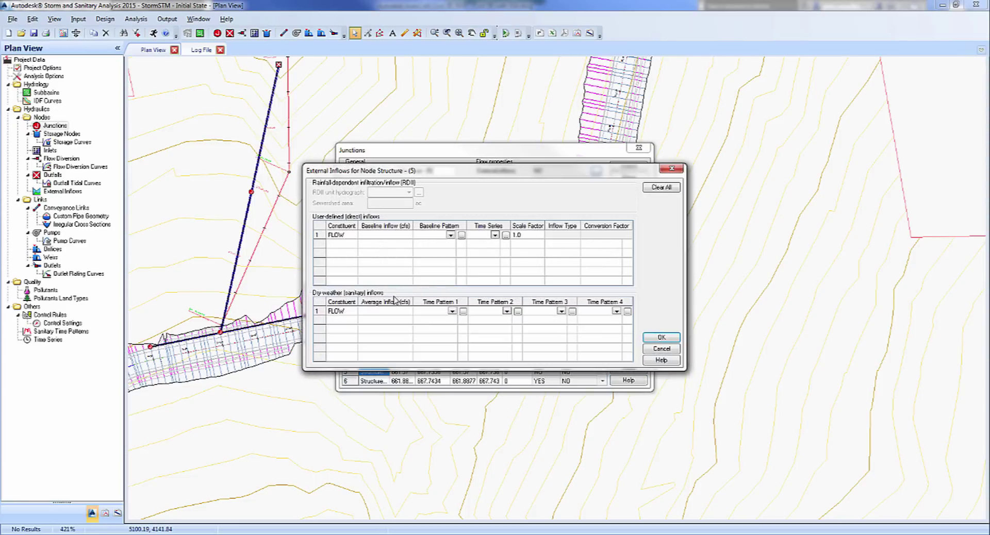
{"action": "left_click", "coordinate": [662, 338]}
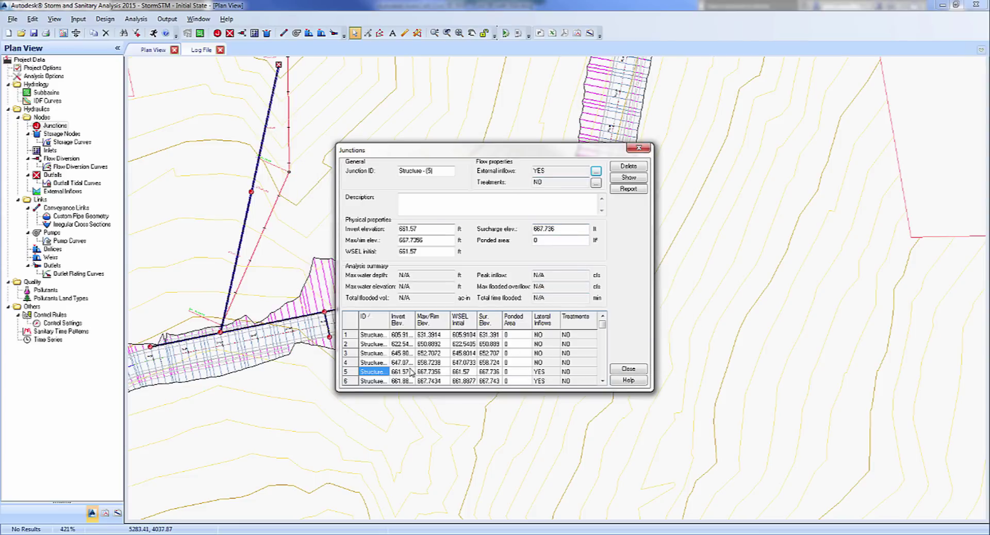
{"action": "left_click_drag", "start_coordinate": [387, 317], "coordinate": [445, 317]}
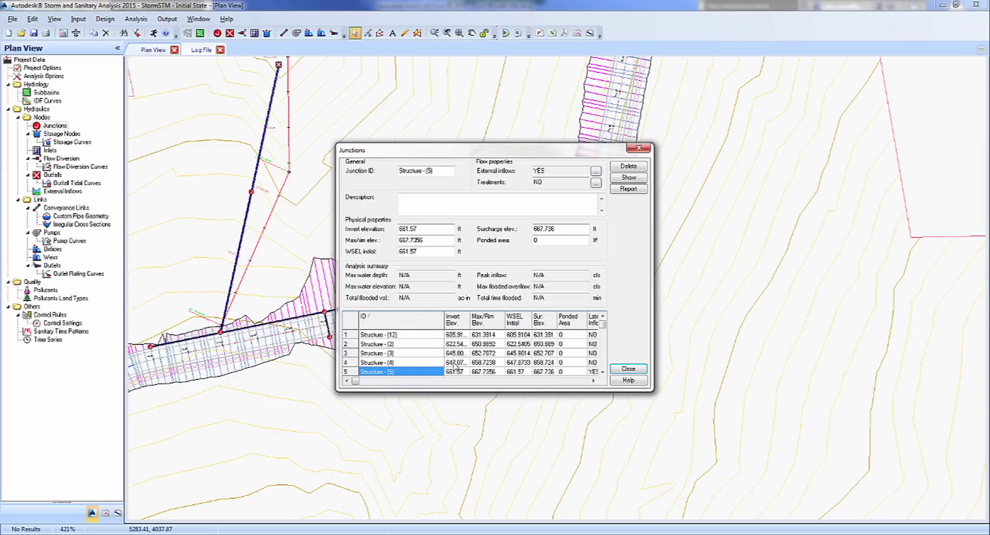
{"action": "left_click", "coordinate": [411, 363]}
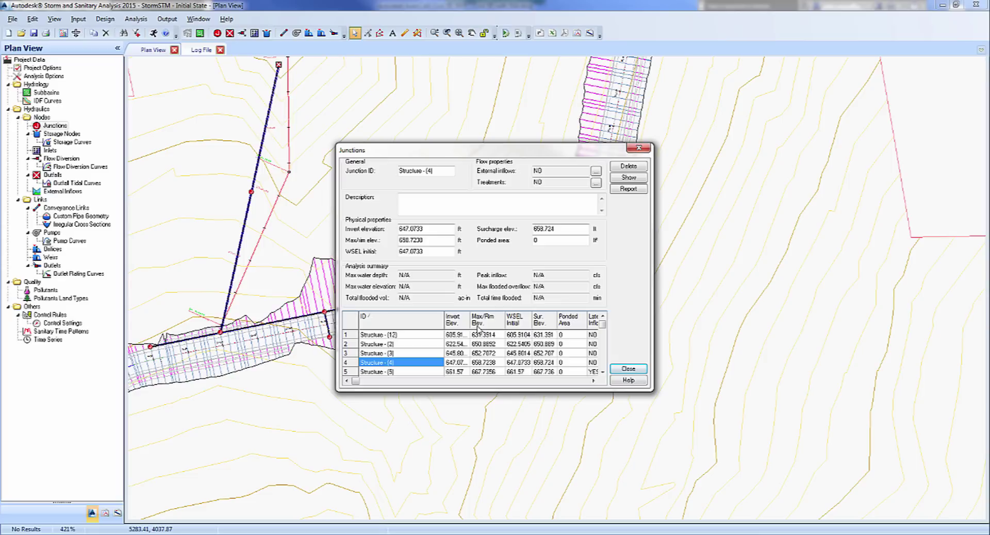
{"action": "left_click", "coordinate": [596, 171]}
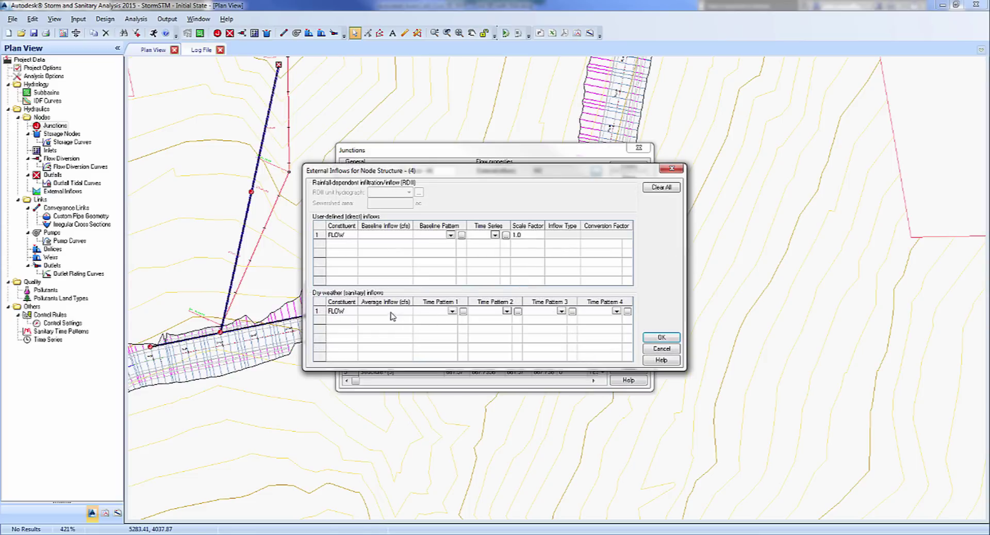
{"action": "left_click", "coordinate": [397, 311]}
{"action": "type", "text": "33"}
{"action": "key", "text": "BackSpace"}
{"action": "left_click", "coordinate": [660, 338]}
{"action": "left_click", "coordinate": [410, 353]}
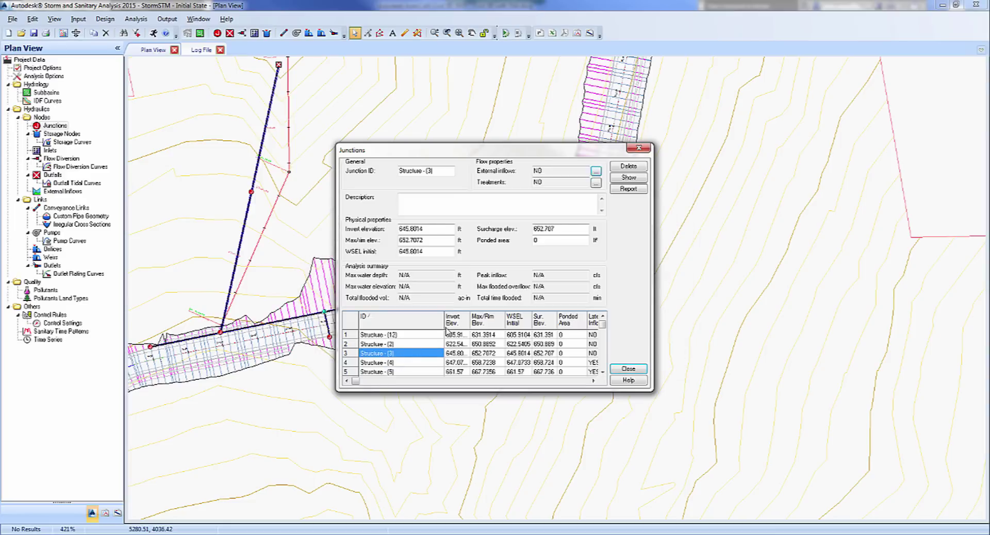
{"action": "left_click", "coordinate": [597, 171]}
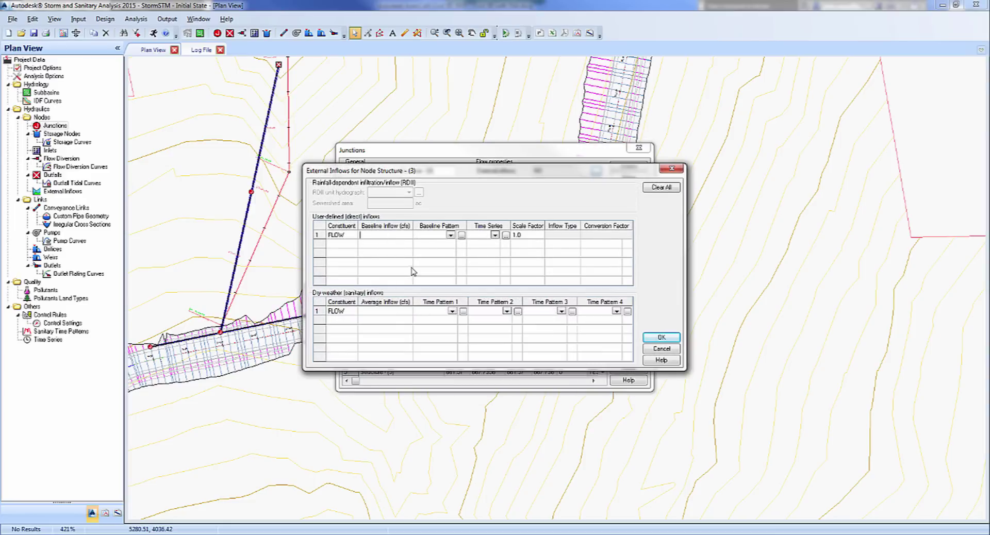
{"action": "left_click", "coordinate": [661, 338]}
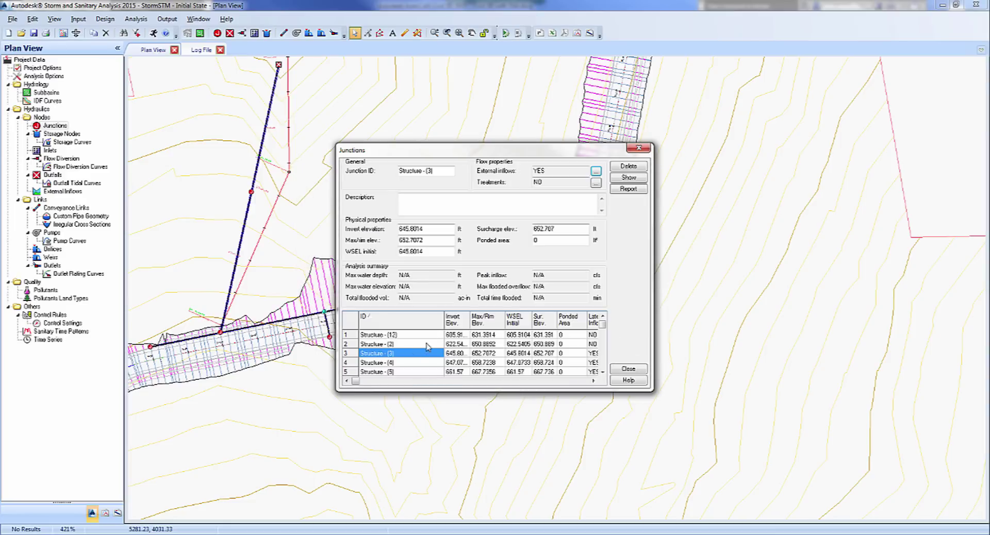
{"action": "left_click", "coordinate": [413, 344]}
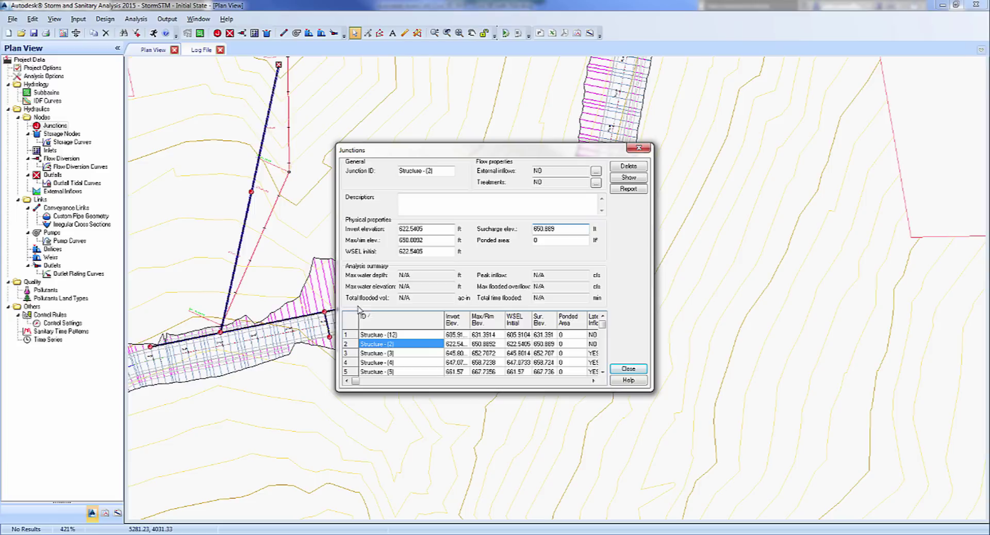
{"action": "left_click_drag", "start_coordinate": [444, 152], "coordinate": [601, 127]}
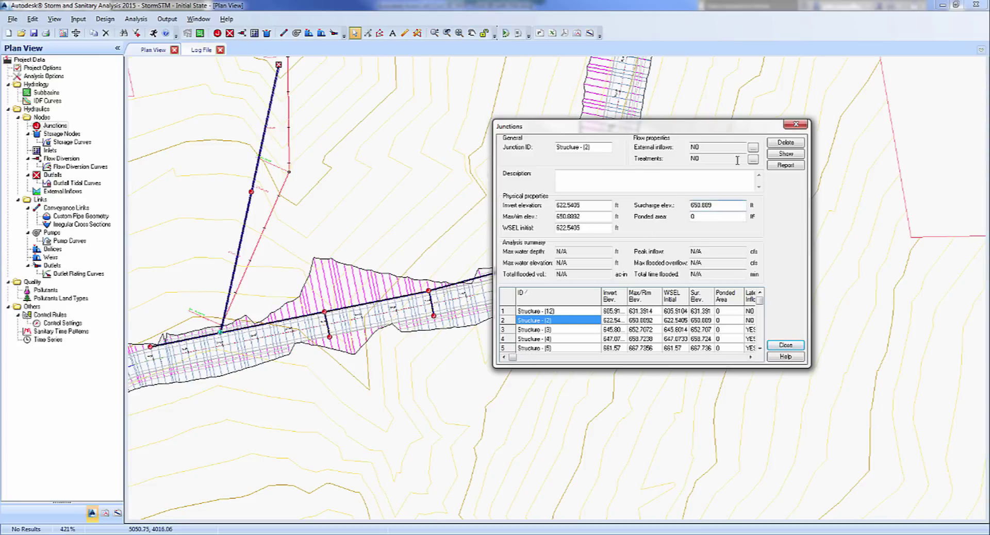
{"action": "left_click", "coordinate": [754, 148]}
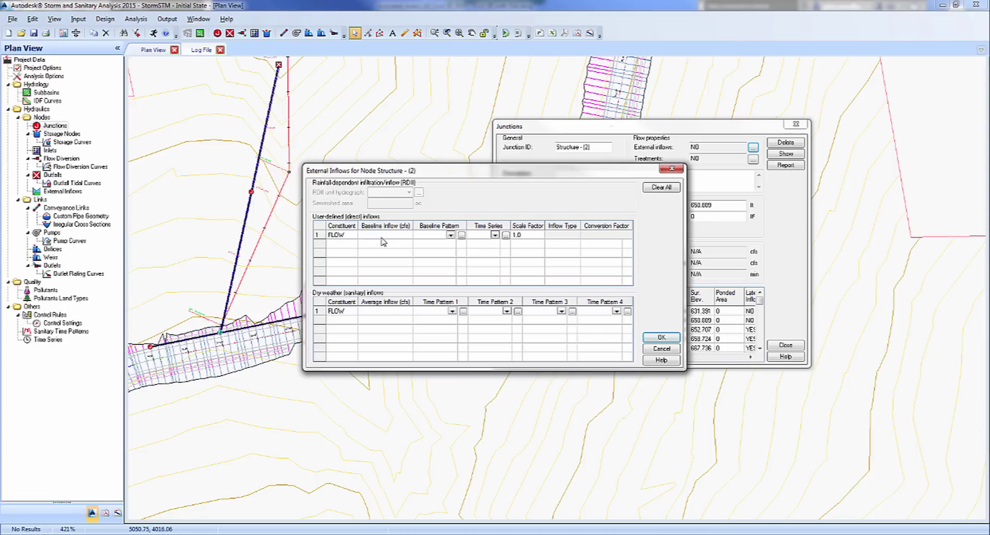
{"action": "left_click", "coordinate": [650, 337]}
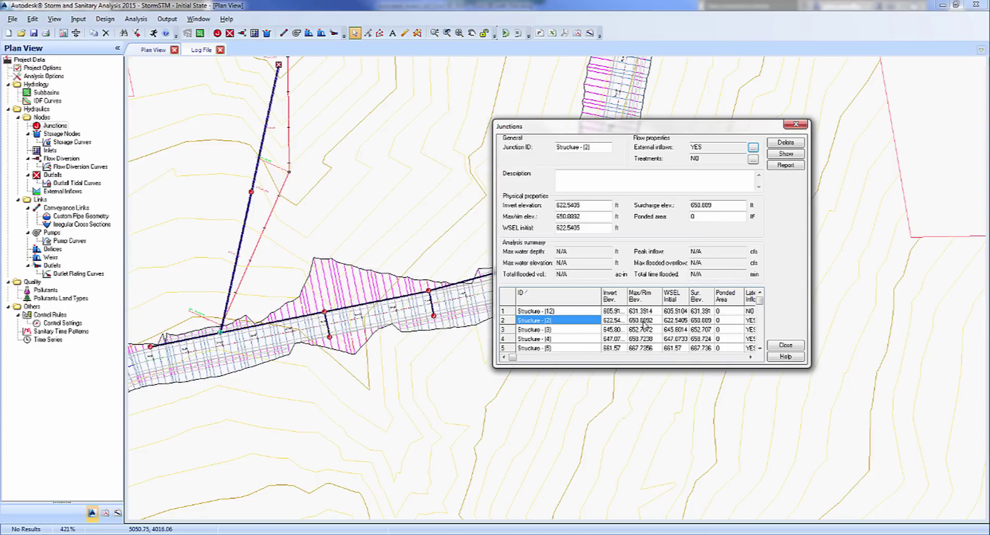
{"action": "left_click", "coordinate": [251, 192]}
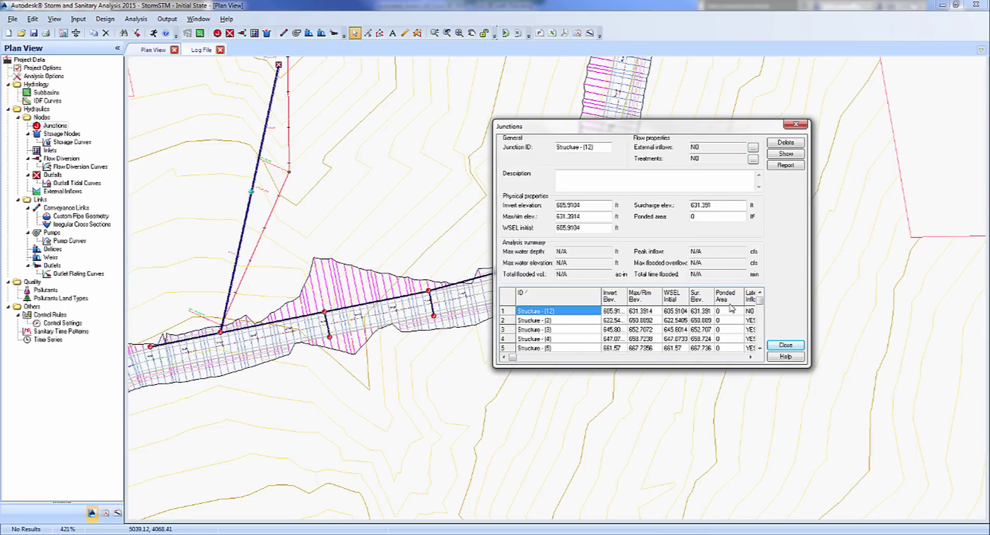
{"action": "double_click", "coordinate": [759, 348]}
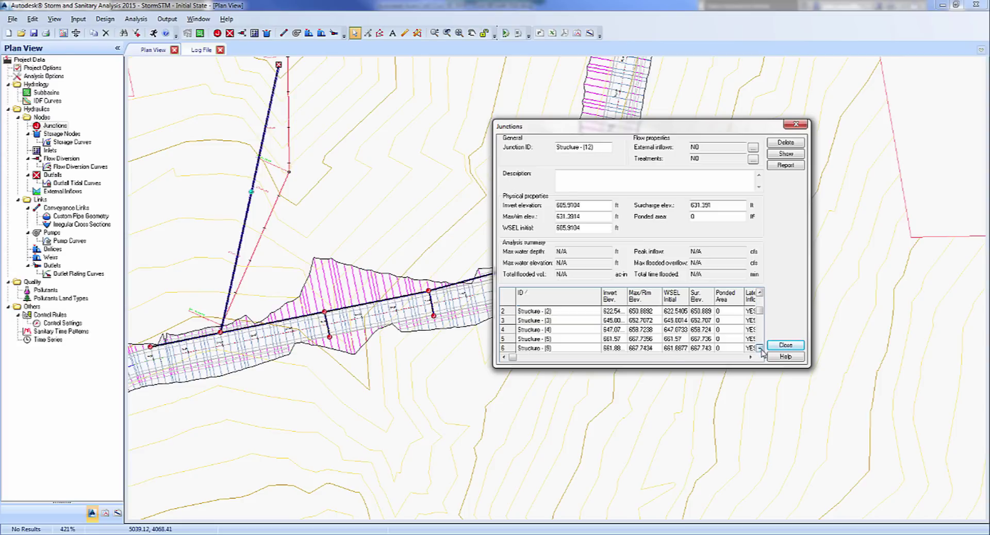
{"action": "left_click", "coordinate": [568, 330]}
{"action": "left_click", "coordinate": [580, 339]}
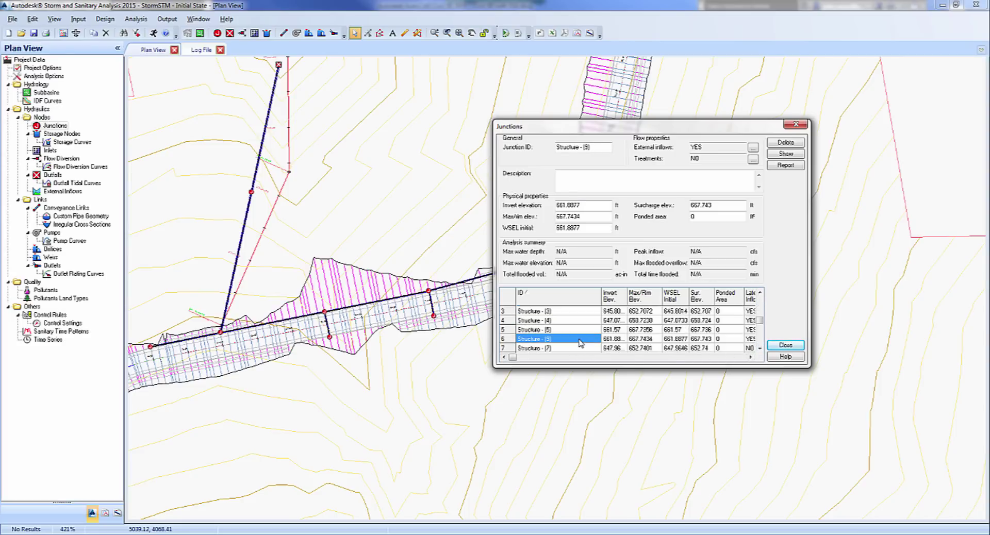
{"action": "left_click", "coordinate": [593, 348]}
{"action": "left_click", "coordinate": [760, 348]}
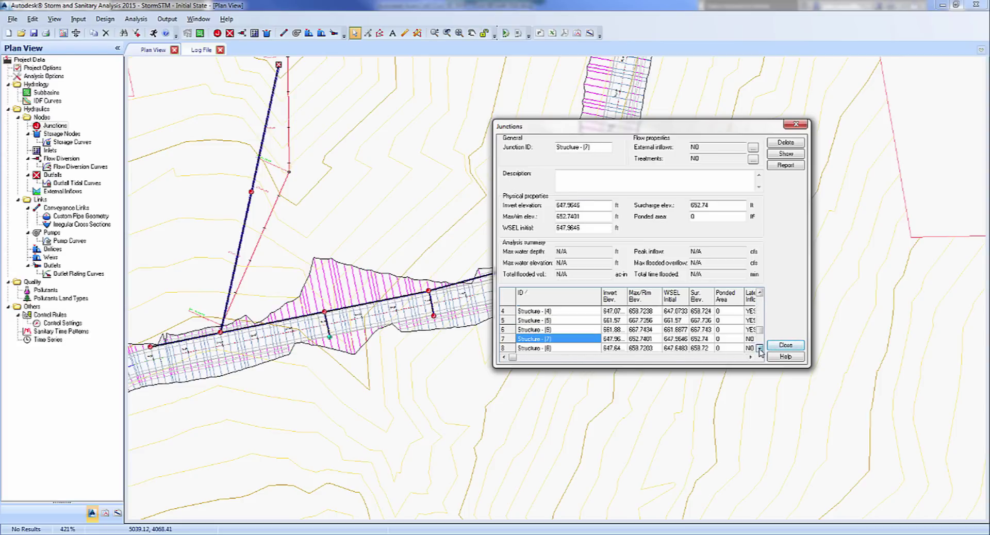
{"action": "left_click", "coordinate": [760, 348]}
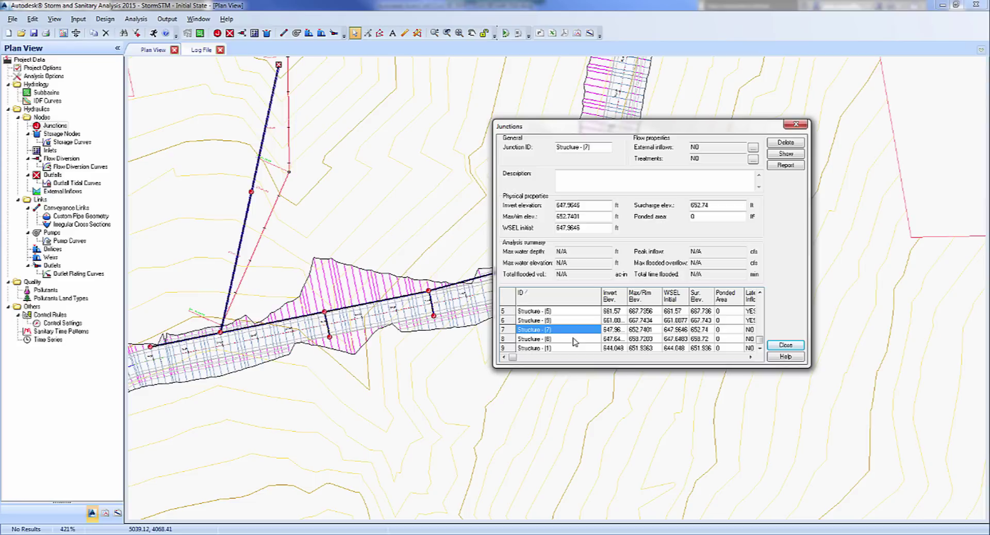
{"action": "left_click", "coordinate": [753, 148]}
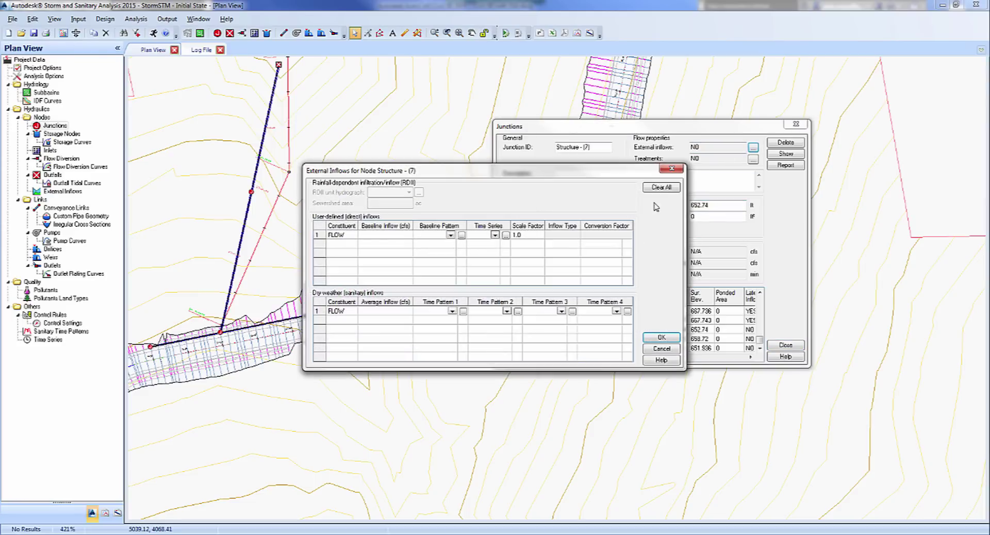
{"action": "left_click", "coordinate": [662, 338]}
{"action": "left_click", "coordinate": [577, 340]}
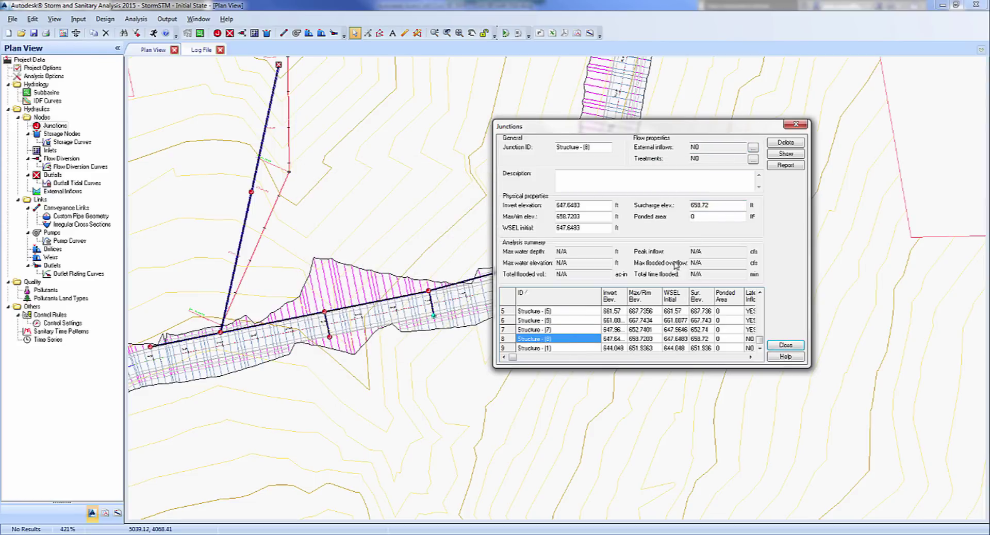
{"action": "left_click", "coordinate": [753, 147]}
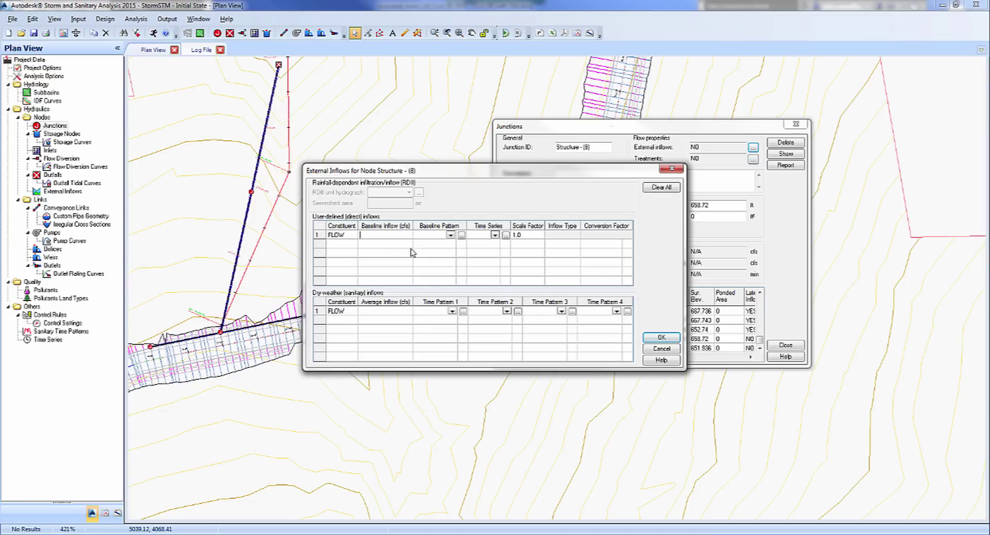
{"action": "left_click", "coordinate": [663, 338]}
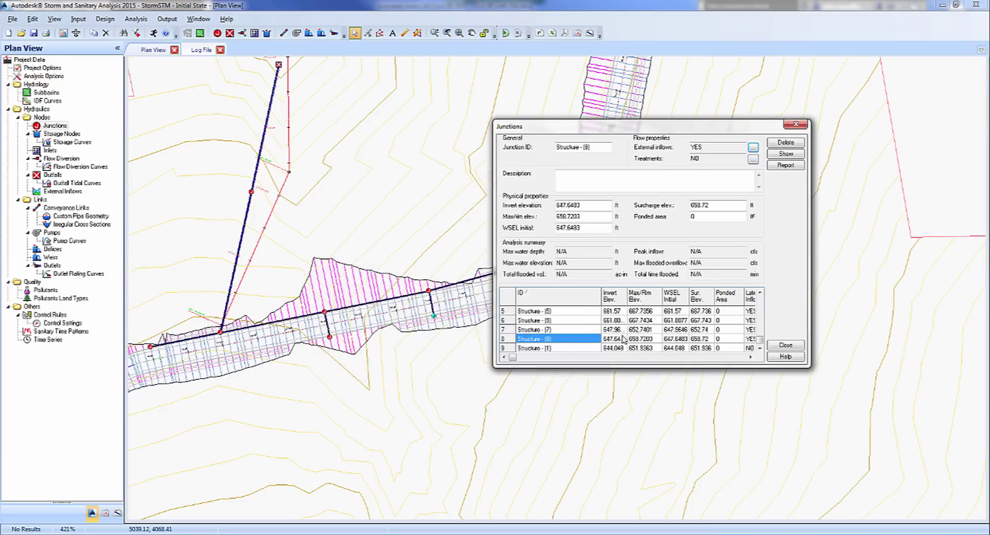
{"action": "left_click", "coordinate": [562, 350]}
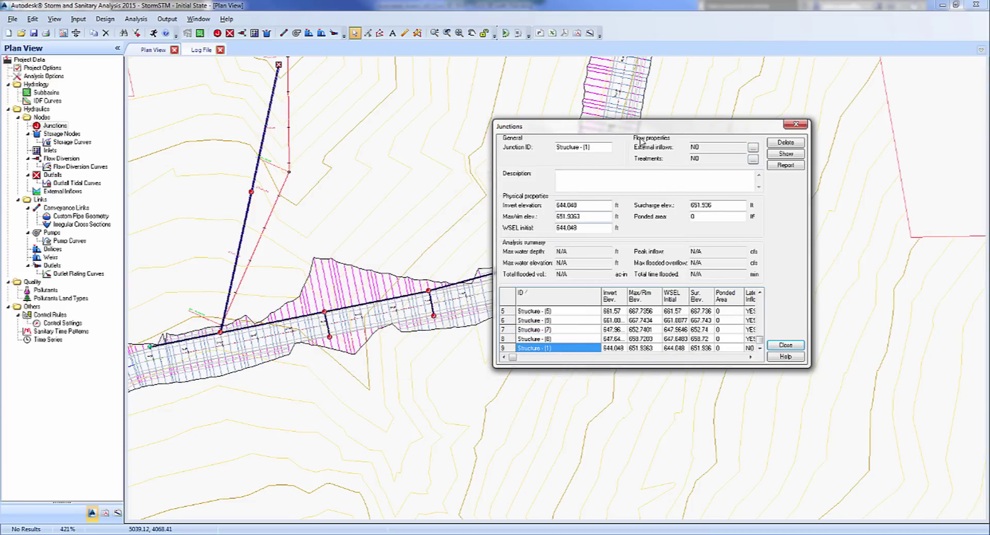
{"action": "left_click_drag", "start_coordinate": [658, 127], "coordinate": [680, 188]}
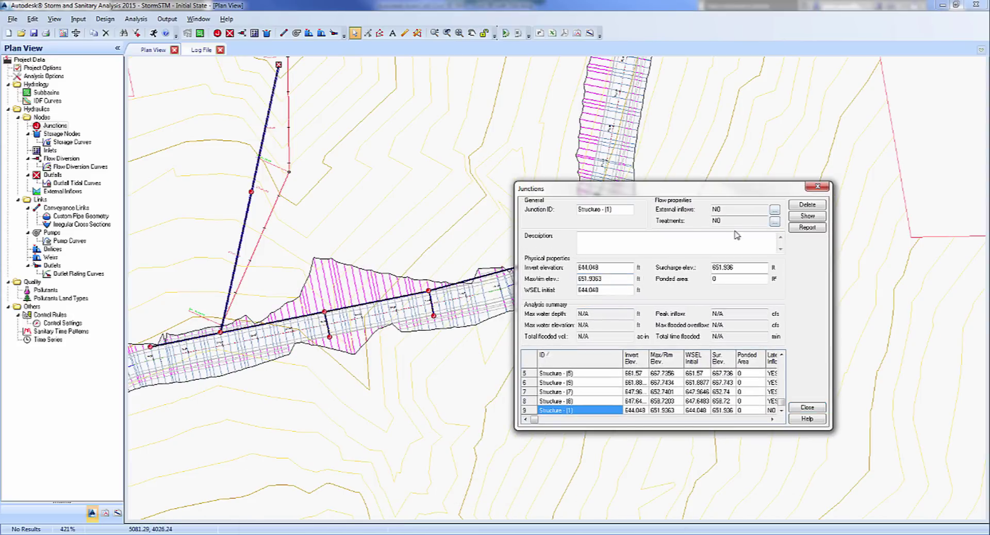
{"action": "left_click", "coordinate": [774, 210]}
{"action": "left_click", "coordinate": [390, 235]}
{"action": "type", "text": "3"}
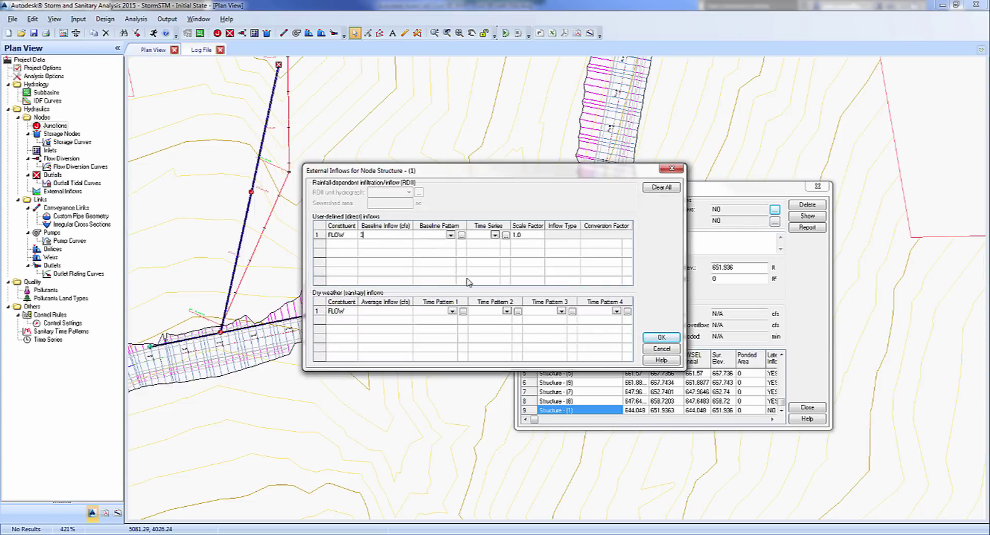
{"action": "left_click", "coordinate": [663, 344]}
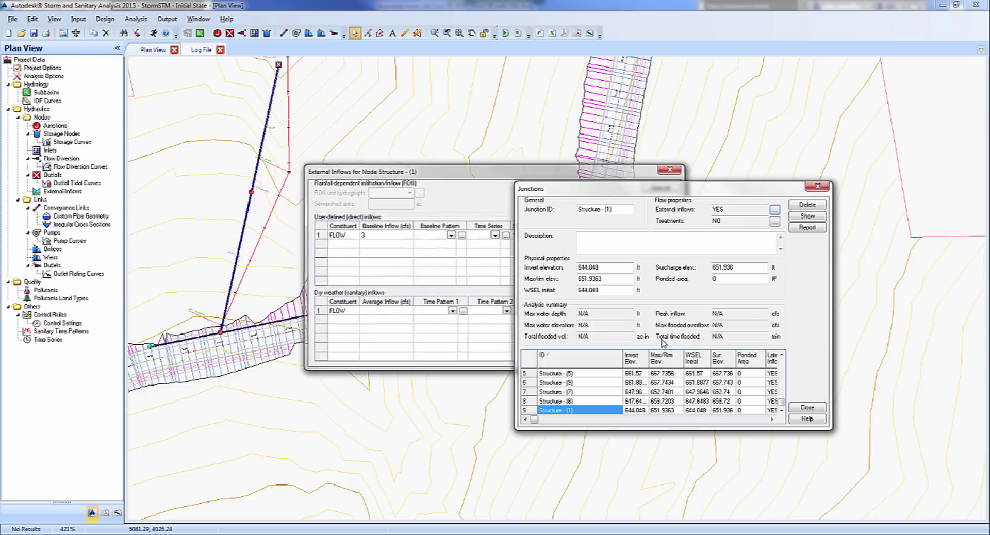
{"action": "left_click", "coordinate": [809, 409]}
{"action": "scroll", "coordinate": [398, 372], "scroll_direction": "down", "scroll_amount": 1}
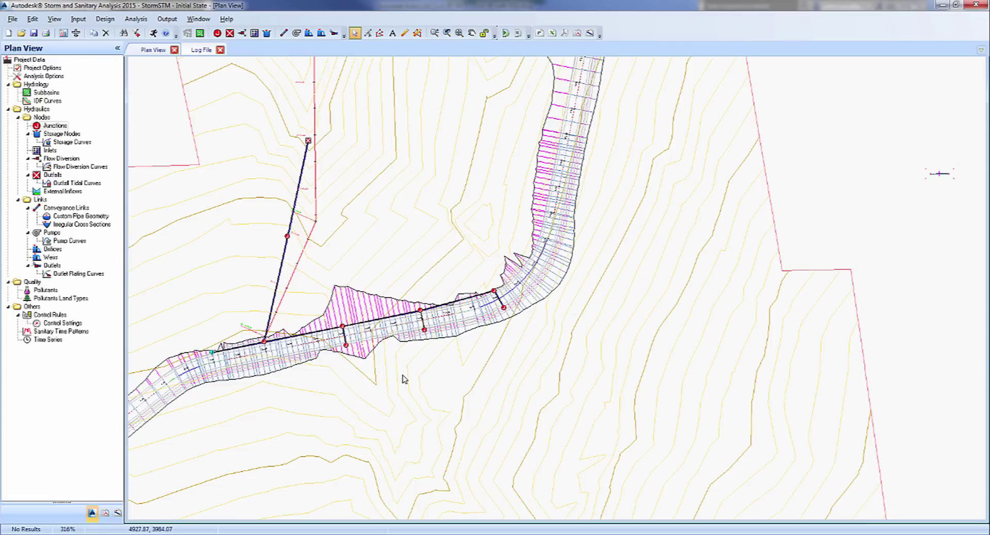
- Set the analysis end date to 08/21/2014 and run the analysis, dismissing the success report
{"action": "left_click", "coordinate": [129, 21]}
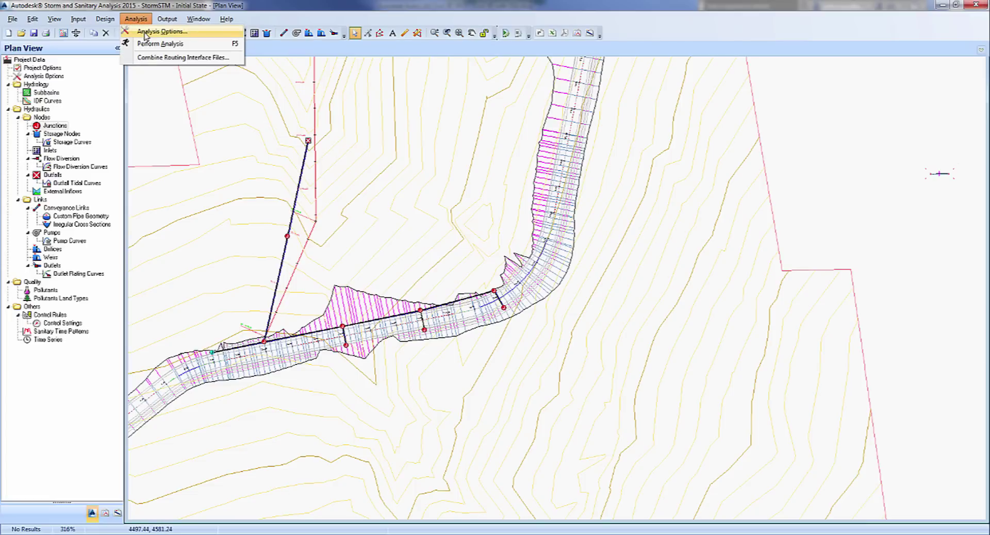
{"action": "left_click", "coordinate": [149, 32]}
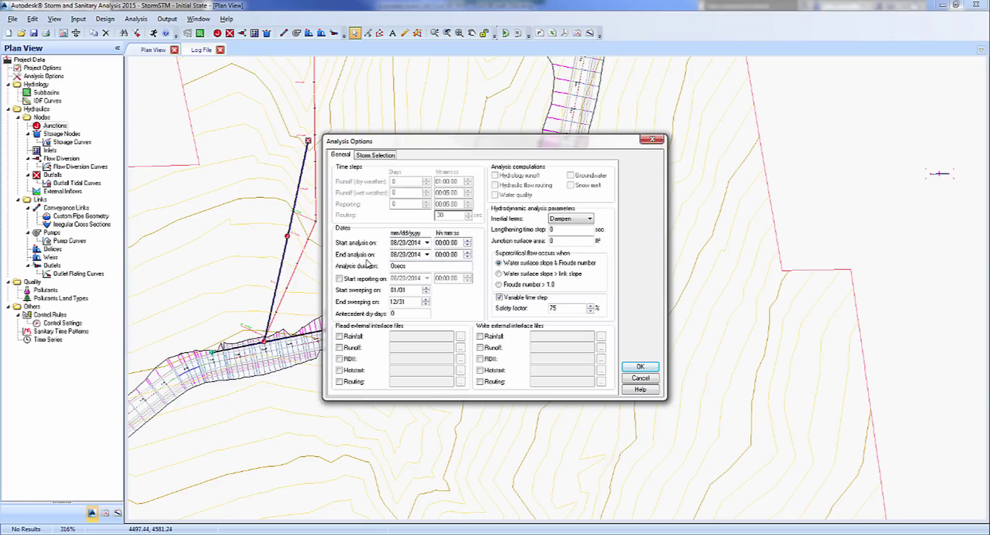
{"action": "left_click", "coordinate": [427, 254]}
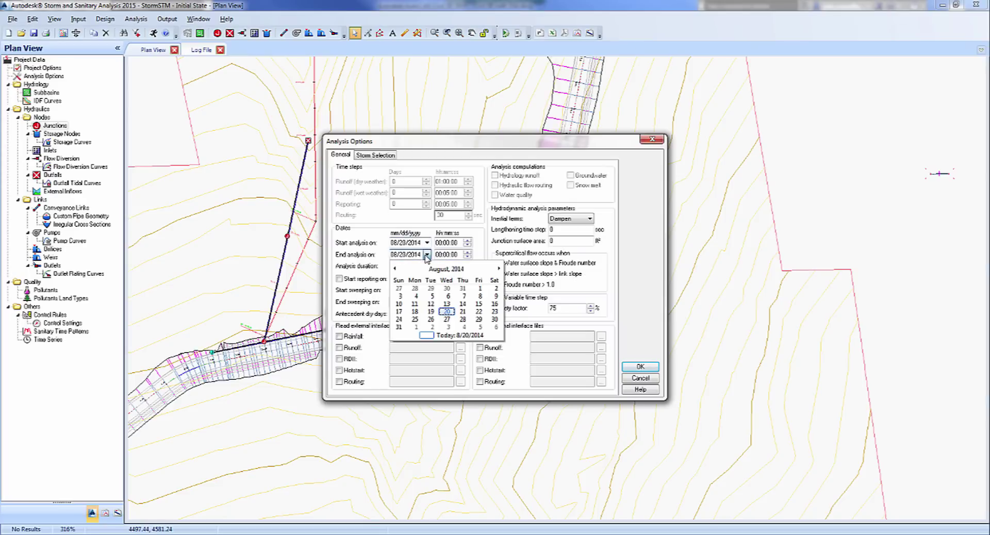
{"action": "left_click", "coordinate": [463, 312]}
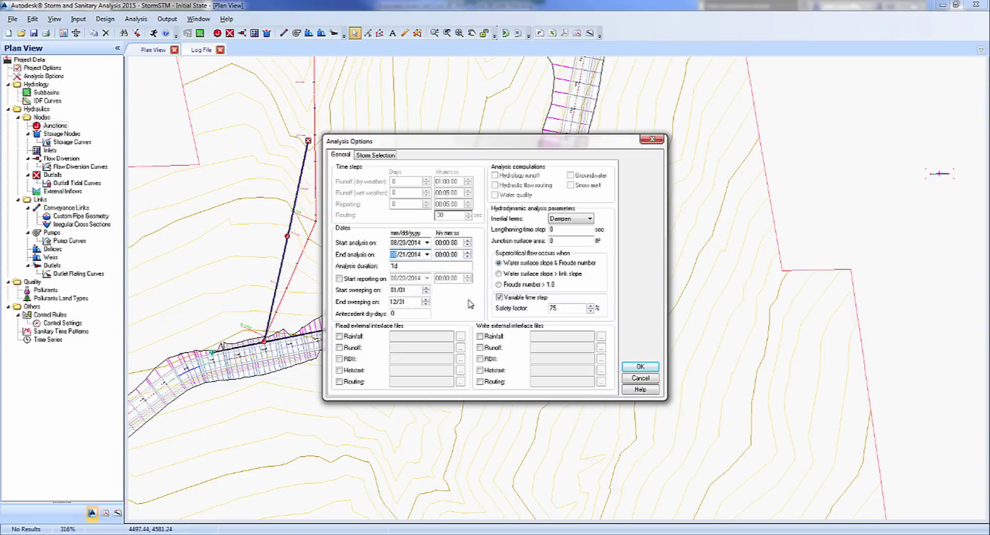
{"action": "left_click", "coordinate": [641, 367]}
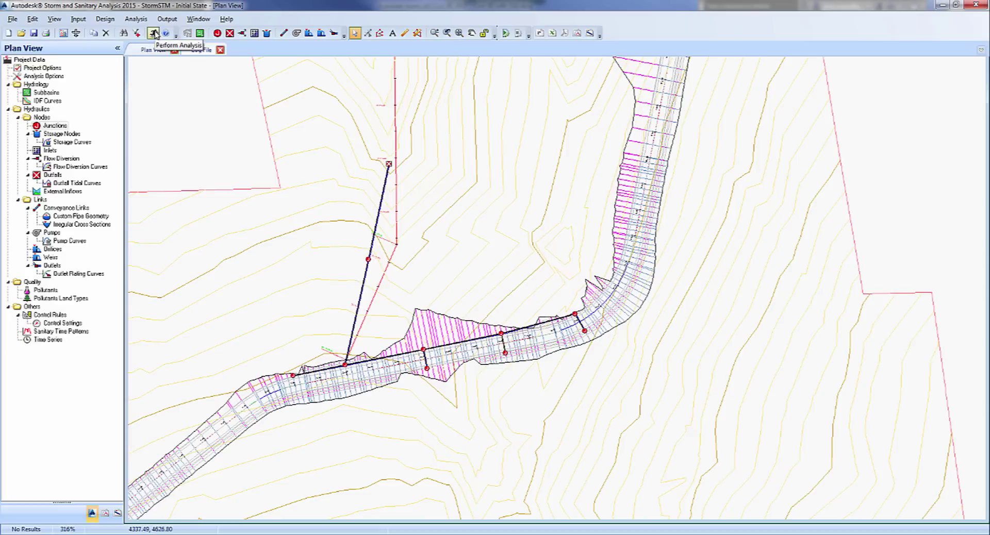
{"action": "left_click", "coordinate": [153, 33]}
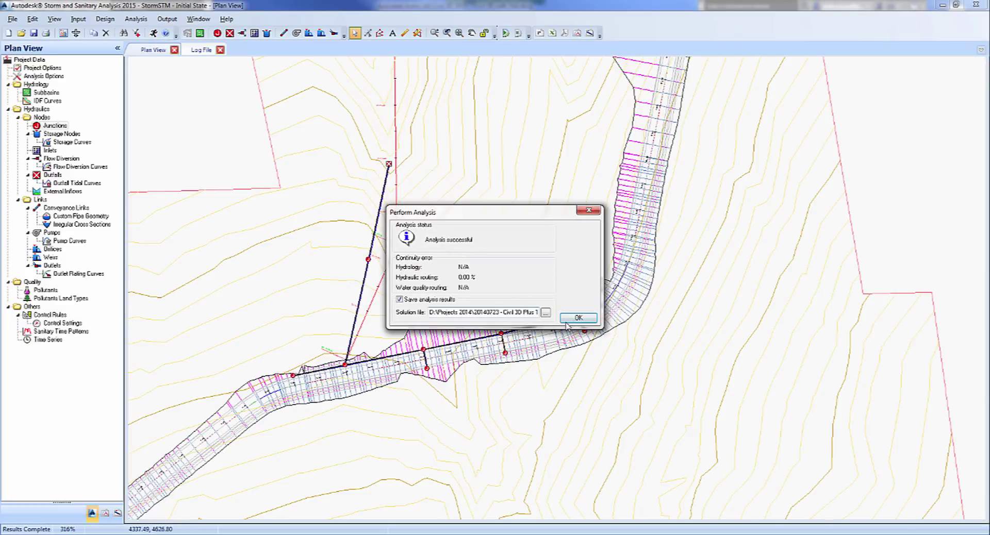
{"action": "left_click", "coordinate": [573, 318]}
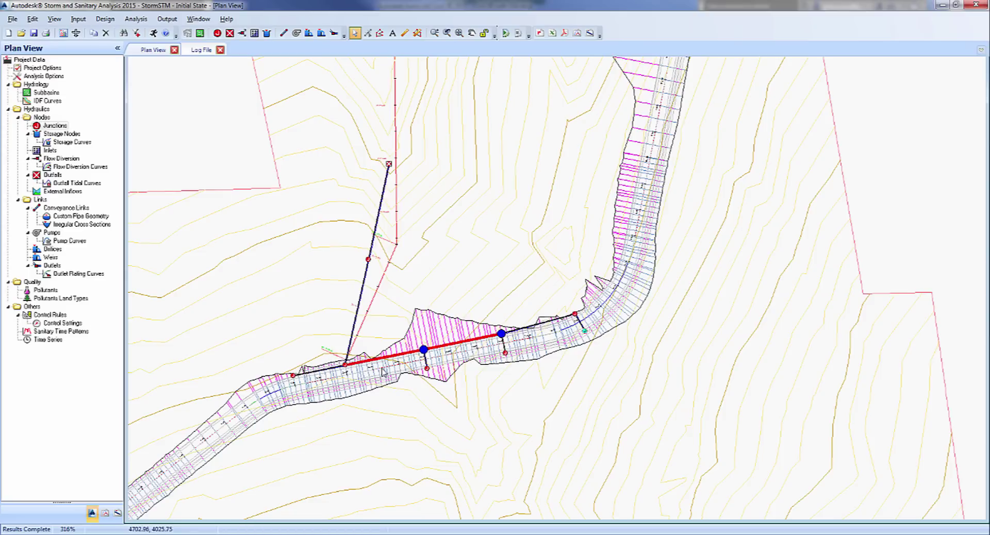
- Check Pipe - (3)'s results, confirming it is surcharged at a 1.00 max/total depth ratio
{"action": "left_click", "coordinate": [404, 357]}
{"action": "double_click", "coordinate": [459, 349]}
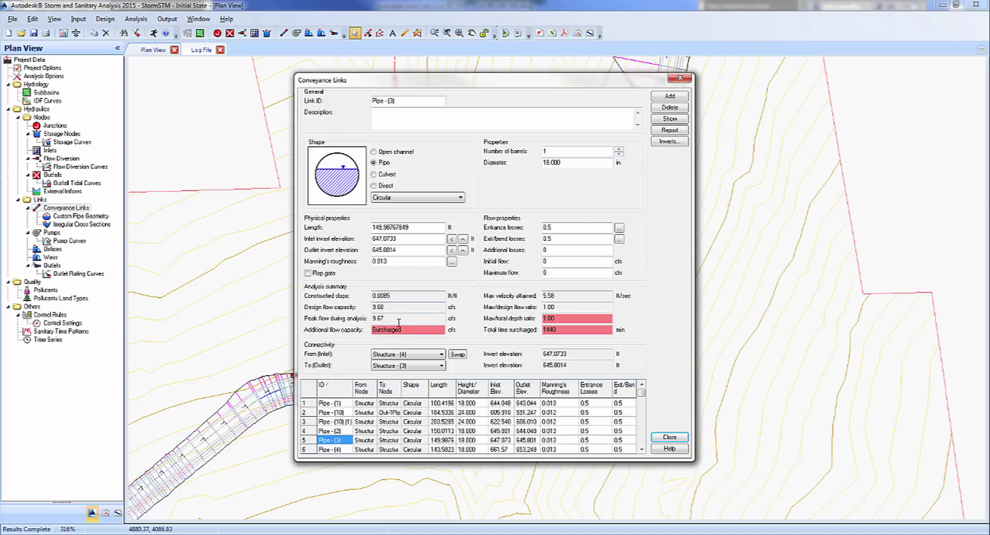
{"action": "left_click", "coordinate": [670, 437]}
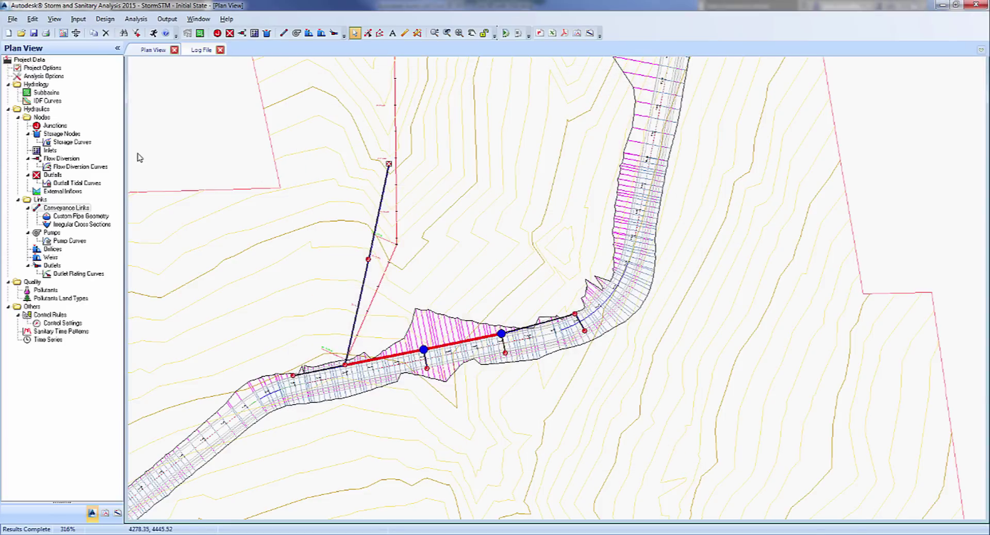
{"action": "left_click", "coordinate": [166, 19]}
{"action": "mouse_move", "coordinate": [137, 20]}
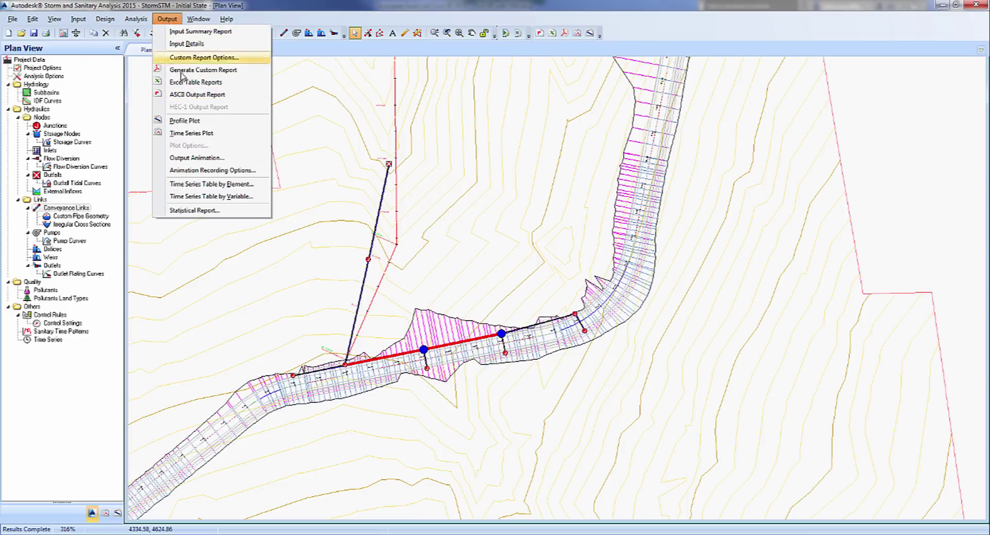
- Plot the profile from Structure - (9) to the outfall, then return to the plan
{"action": "left_click", "coordinate": [192, 122]}
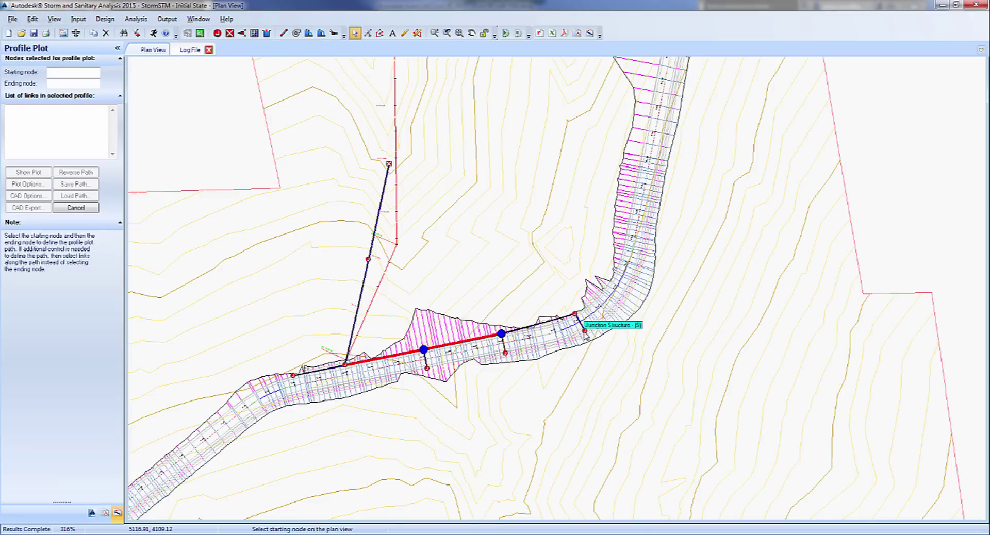
{"action": "left_click", "coordinate": [585, 332]}
{"action": "left_click", "coordinate": [388, 164]}
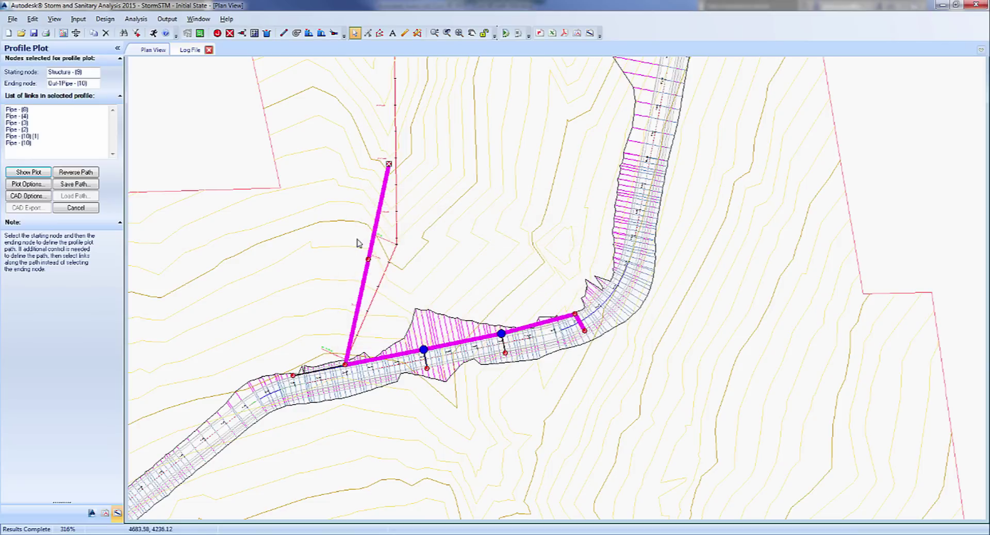
{"action": "left_click", "coordinate": [28, 172]}
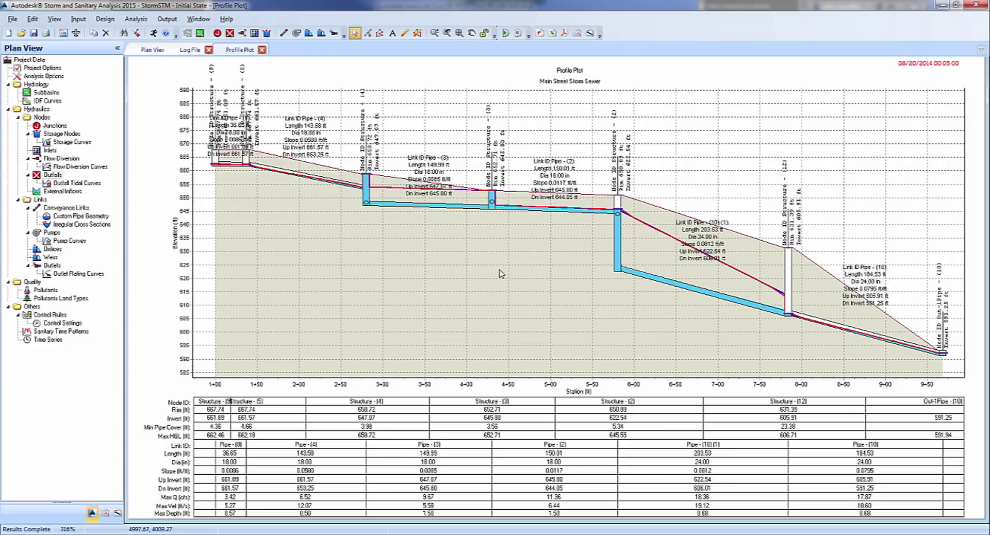
{"action": "left_click", "coordinate": [153, 50]}
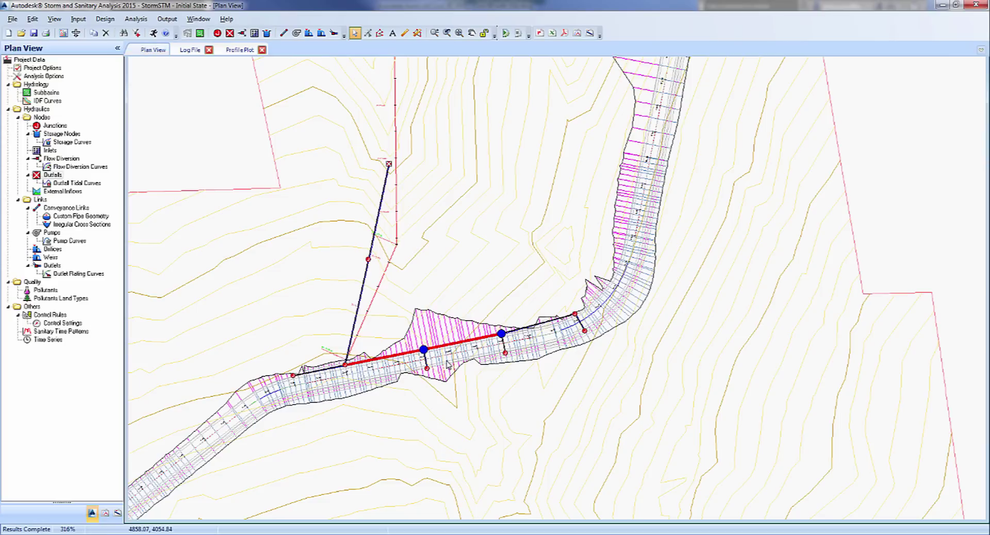
- Change Pipe - (3)'s diameter from 18 to 24 inches
{"action": "double_click", "coordinate": [457, 344]}
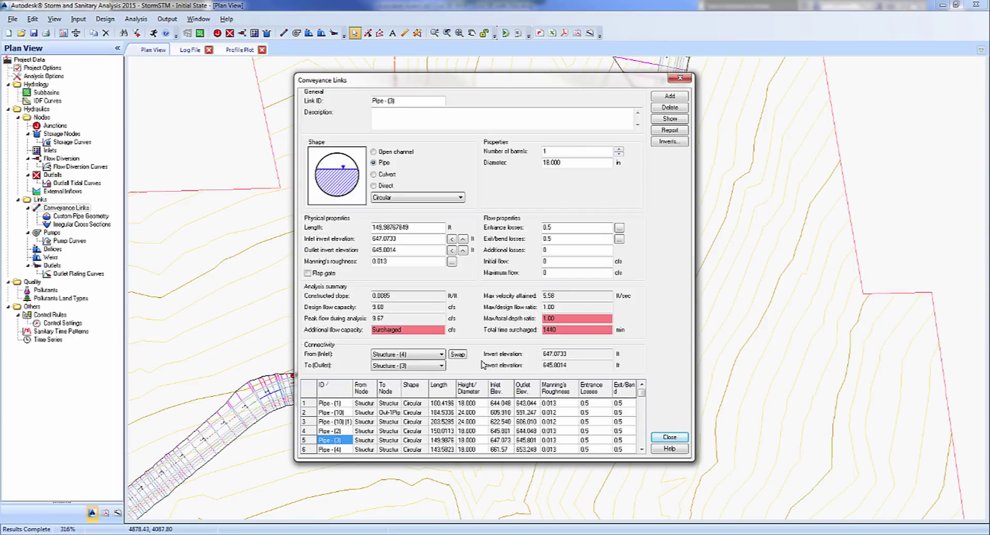
{"action": "double_click", "coordinate": [552, 163]}
{"action": "type", "text": "24"}
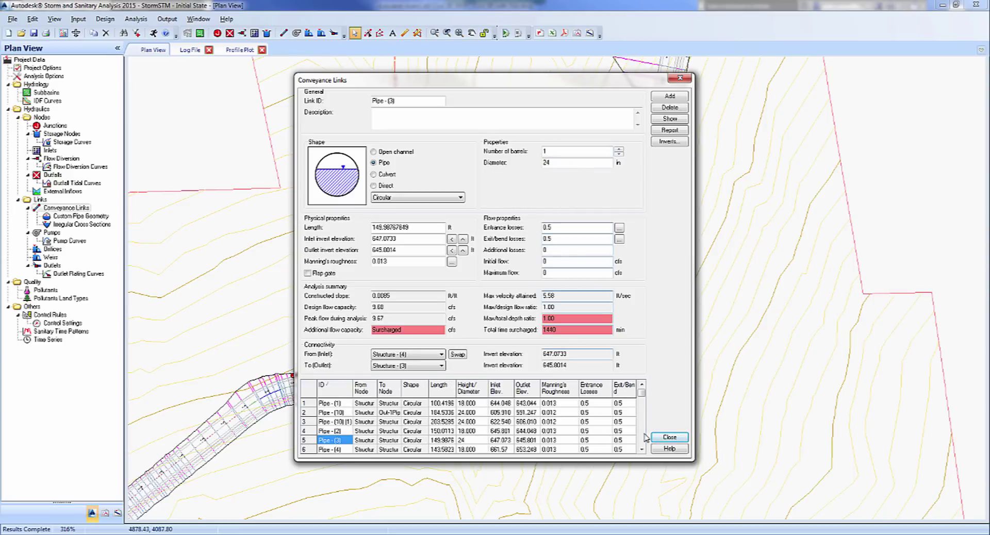
{"action": "left_click", "coordinate": [670, 437]}
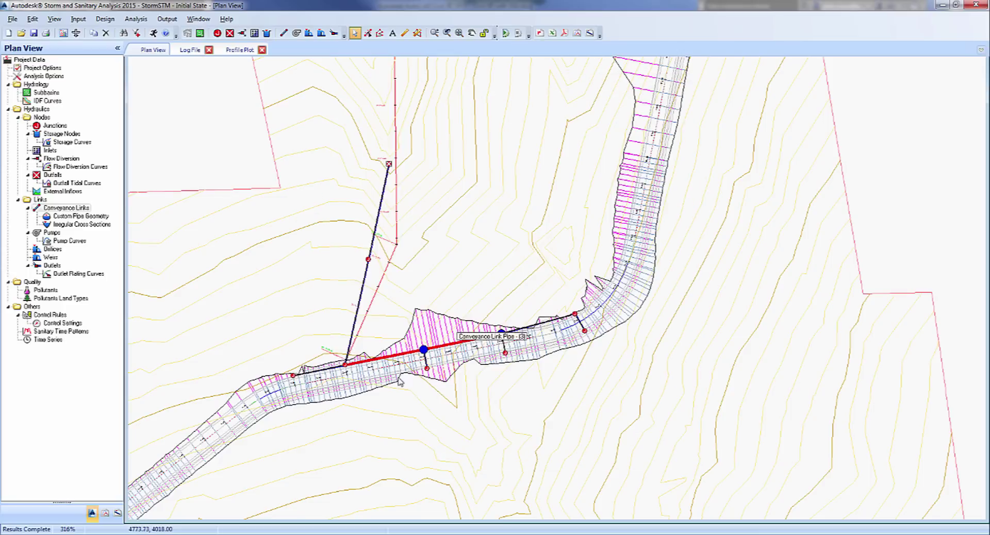
- Change Pipe - (2)'s diameter from 18.000 to 24 inches
{"action": "double_click", "coordinate": [390, 362]}
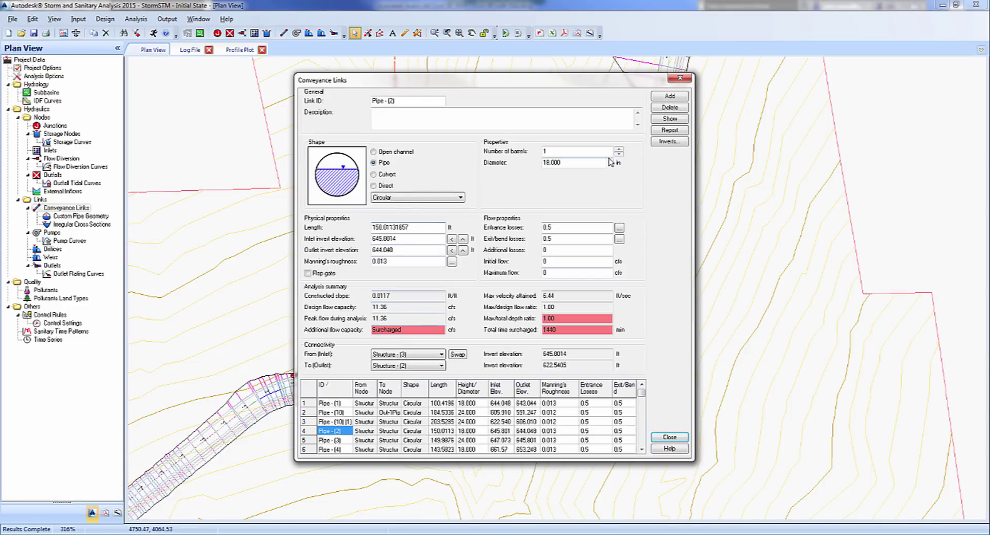
{"action": "left_click_drag", "start_coordinate": [571, 162], "coordinate": [540, 164]}
{"action": "type", "text": "24"}
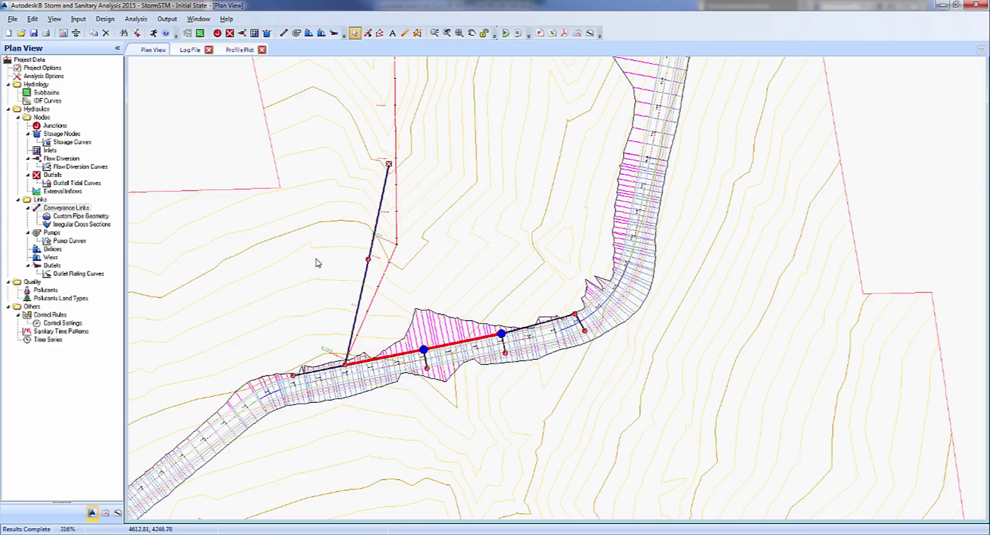
- Rerun the analysis and review Pipe - (3): 20.66 cfs capacity versus 12.74 cfs peak flow
{"action": "left_click", "coordinate": [154, 33]}
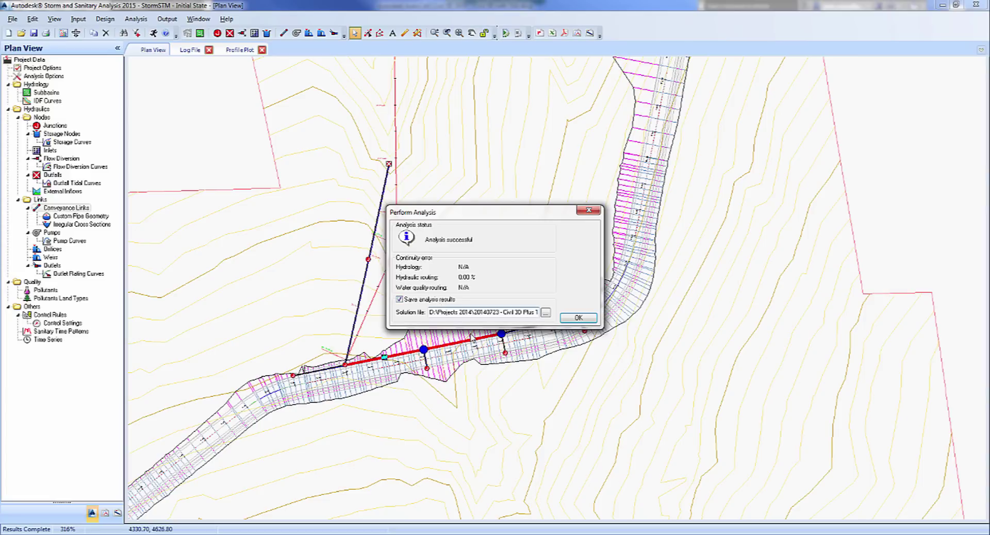
{"action": "left_click", "coordinate": [570, 323]}
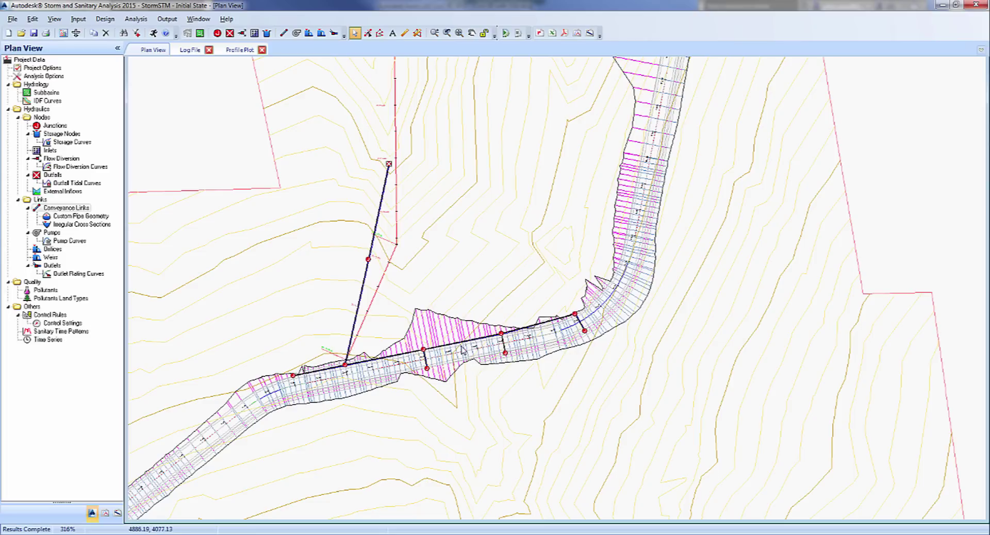
{"action": "double_click", "coordinate": [462, 345]}
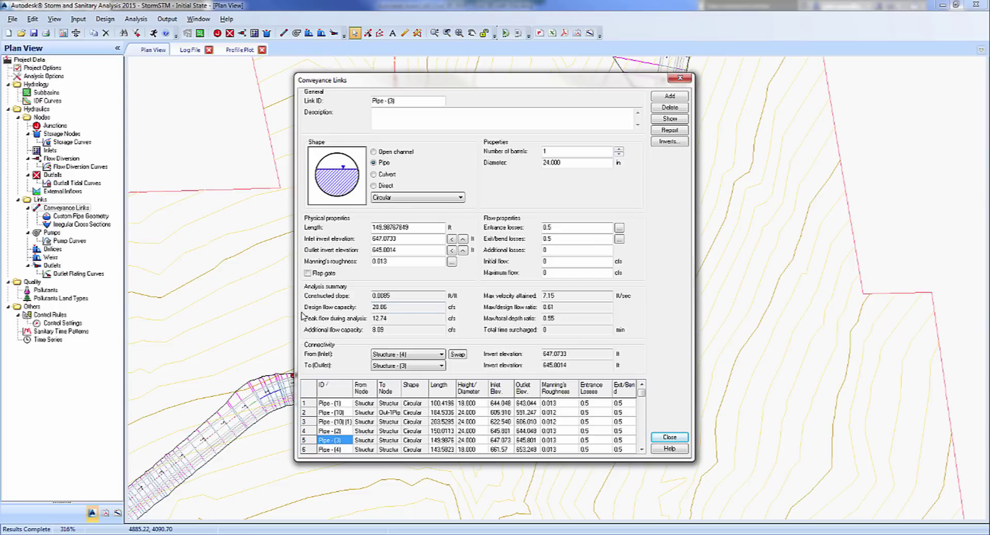
{"action": "double_click", "coordinate": [392, 308]}
{"action": "double_click", "coordinate": [390, 318]}
{"action": "left_click", "coordinate": [670, 437]}
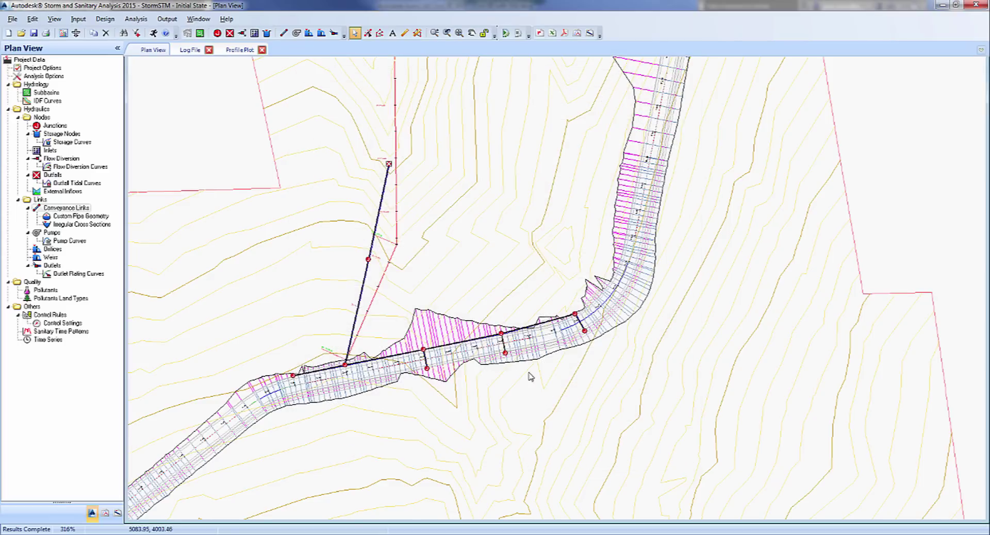
- Review Pipe - (2)'s results: 24.47 cfs capacity versus 18.37 cfs peak flow
{"action": "double_click", "coordinate": [391, 360]}
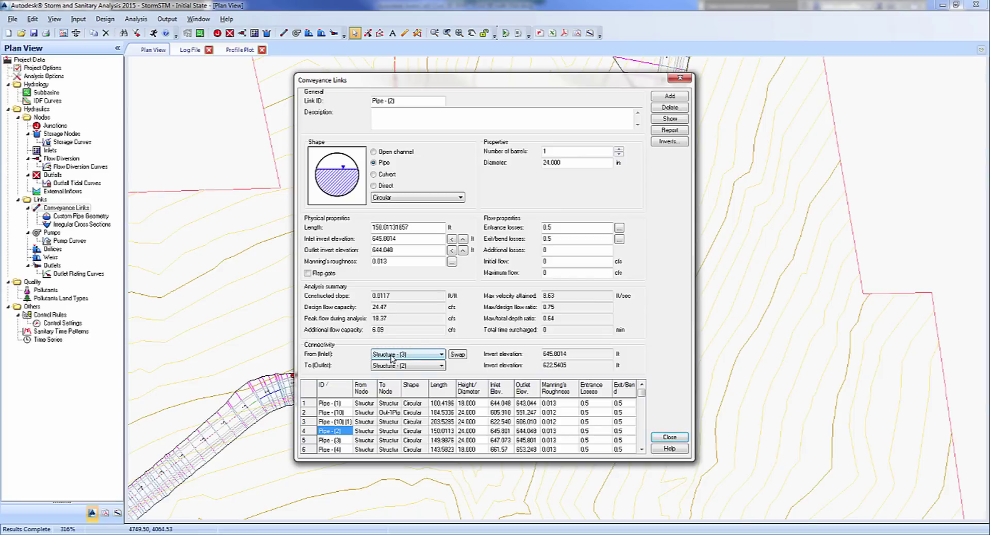
{"action": "double_click", "coordinate": [395, 307]}
{"action": "double_click", "coordinate": [396, 319]}
{"action": "left_click", "coordinate": [670, 437]}
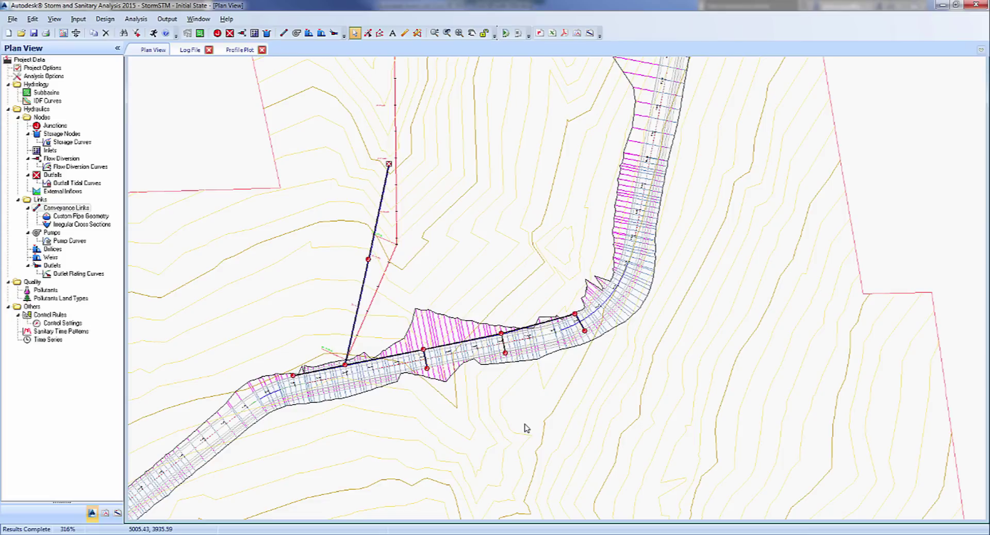
- Save the project as Finished Design in the SSA Model folder
{"action": "left_click", "coordinate": [33, 32]}
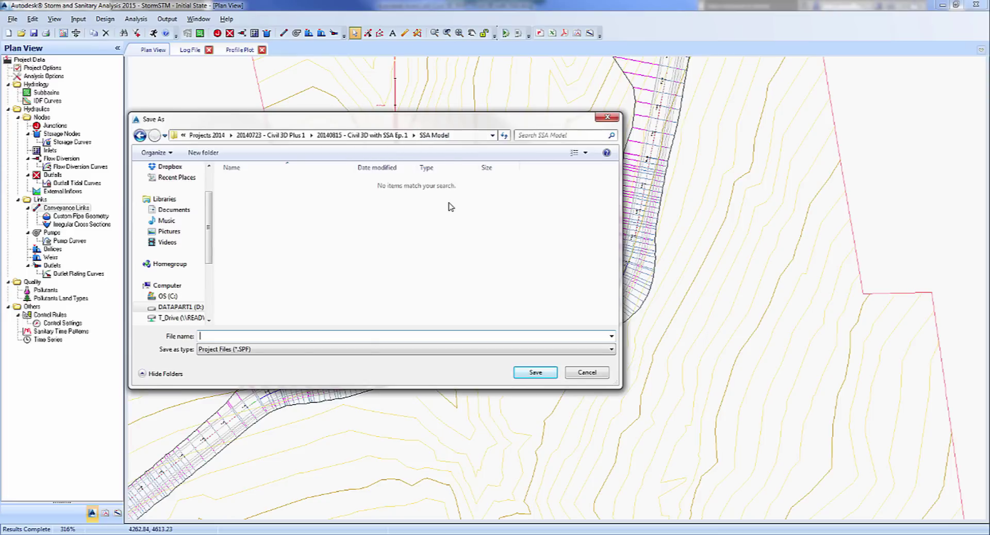
{"action": "left_click", "coordinate": [376, 136]}
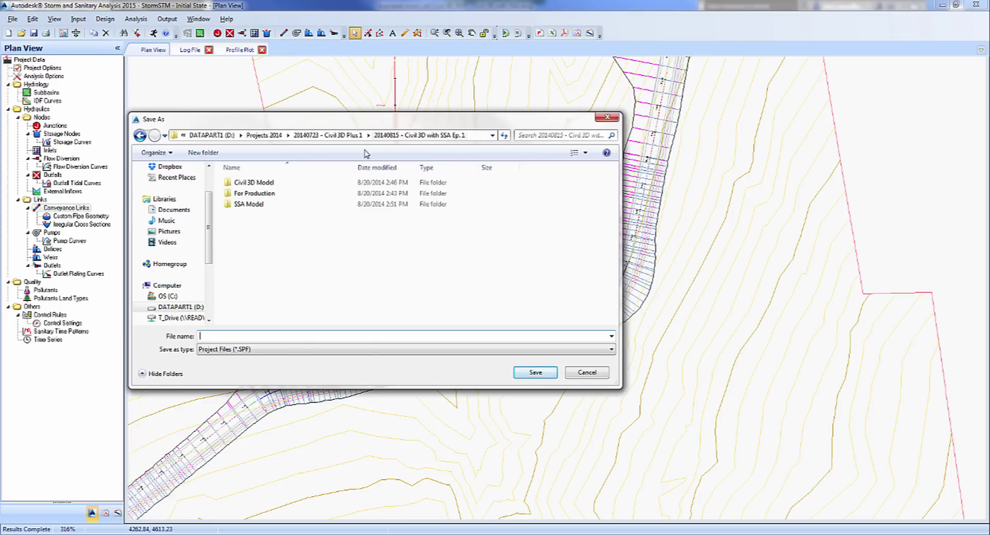
{"action": "double_click", "coordinate": [310, 204]}
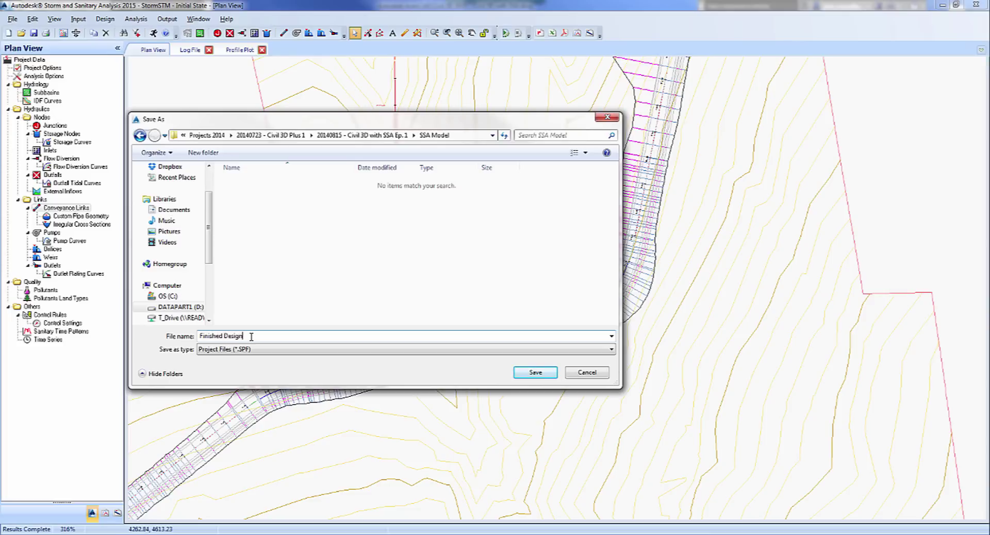
{"action": "left_click", "coordinate": [537, 372]}
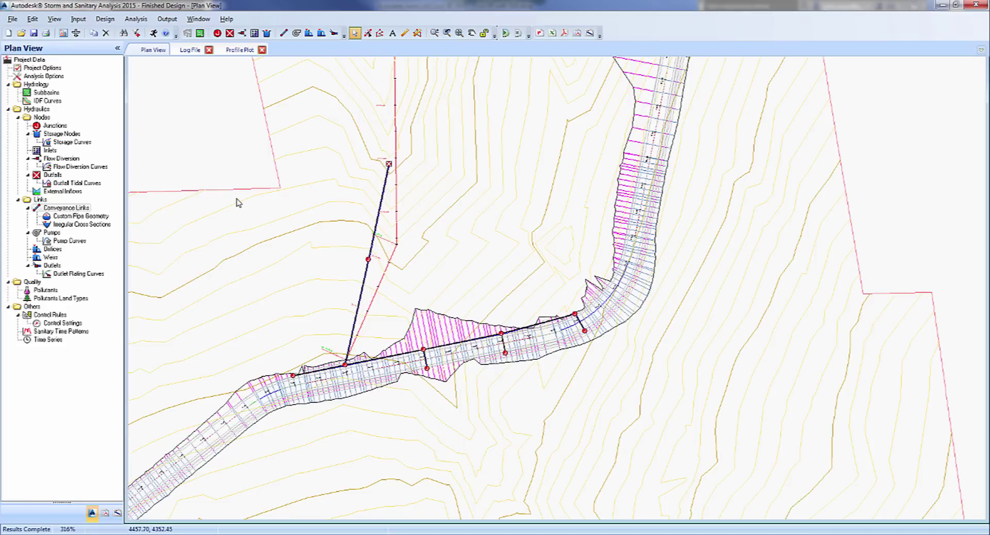
- Export the network as the Hydraflow Storm Sewers file Design 1.stm
{"action": "left_click", "coordinate": [12, 20]}
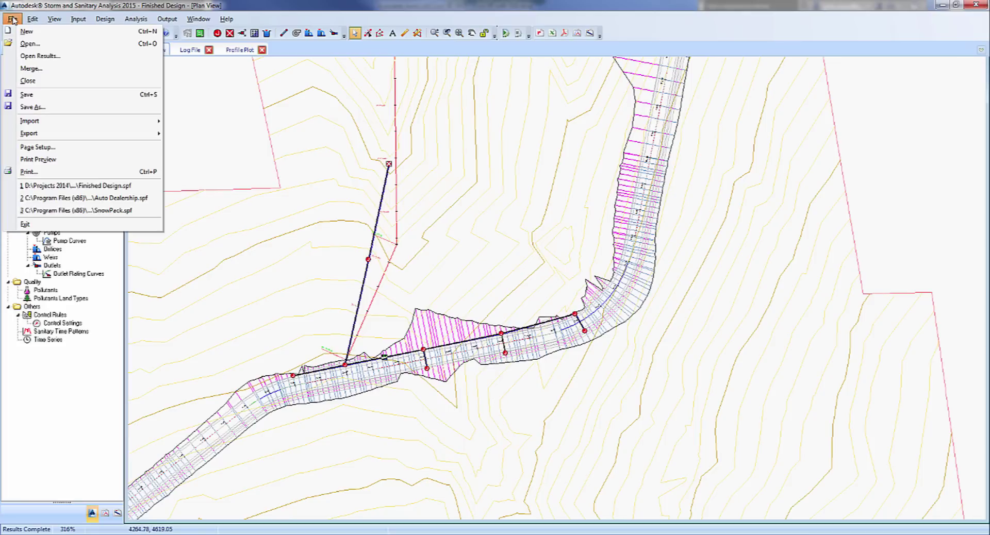
{"action": "mouse_move", "coordinate": [73, 133]}
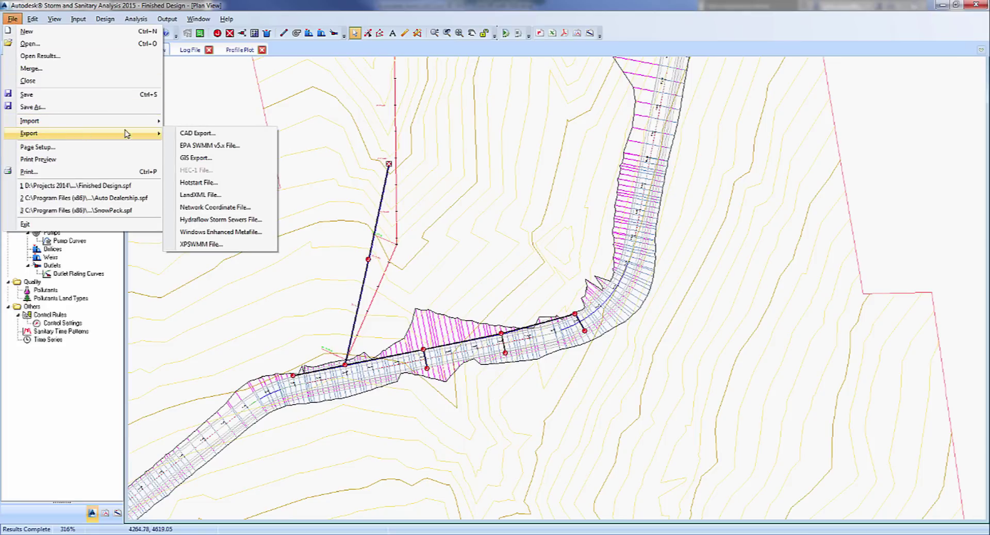
{"action": "left_click", "coordinate": [243, 221]}
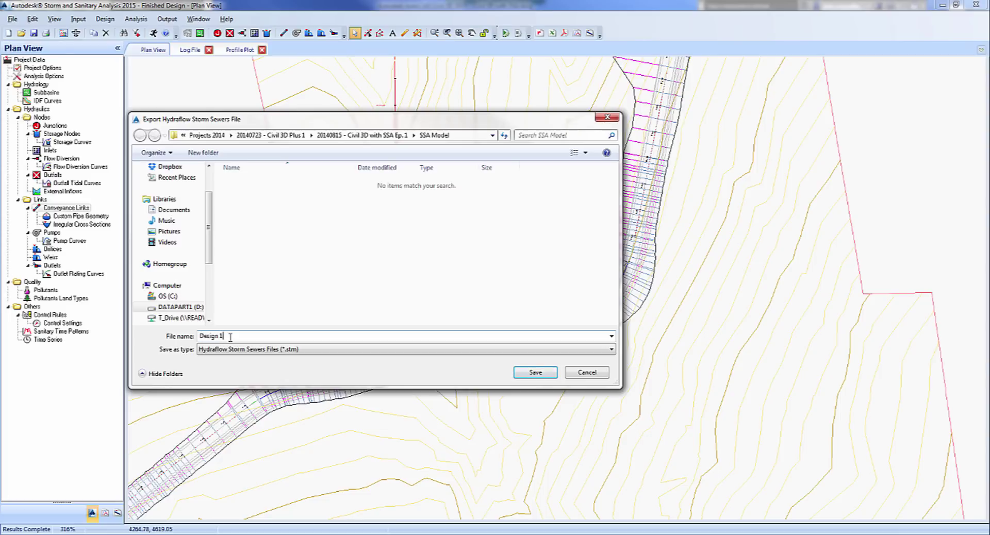
{"action": "left_click", "coordinate": [535, 372]}
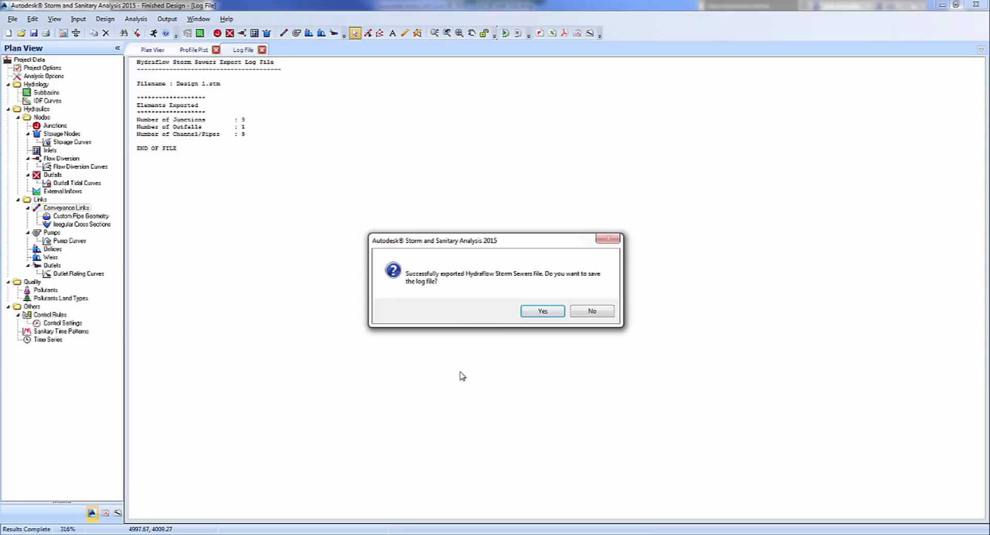
- Skip saving the export log and zoom into the Civil 3D profile to read the 18" RCP pipe labels
{"action": "left_click", "coordinate": [589, 313]}
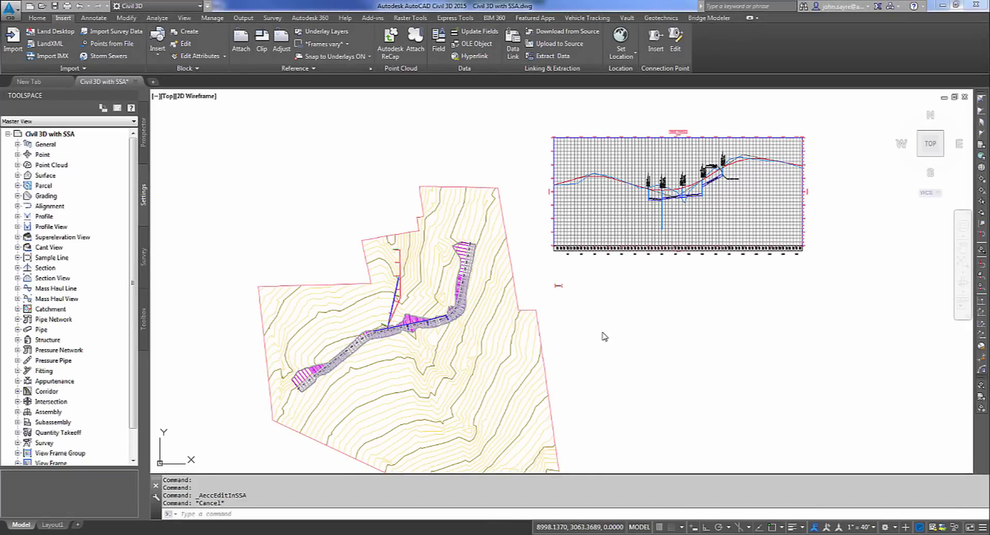
{"action": "scroll", "coordinate": [686, 221], "scroll_direction": "up", "scroll_amount": 7}
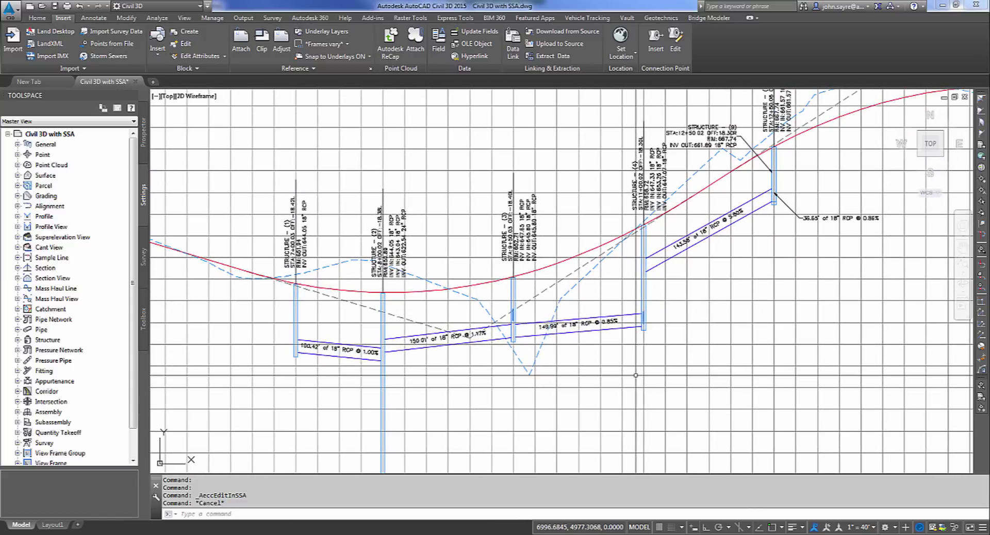
{"action": "mouse_move", "coordinate": [630, 378]}
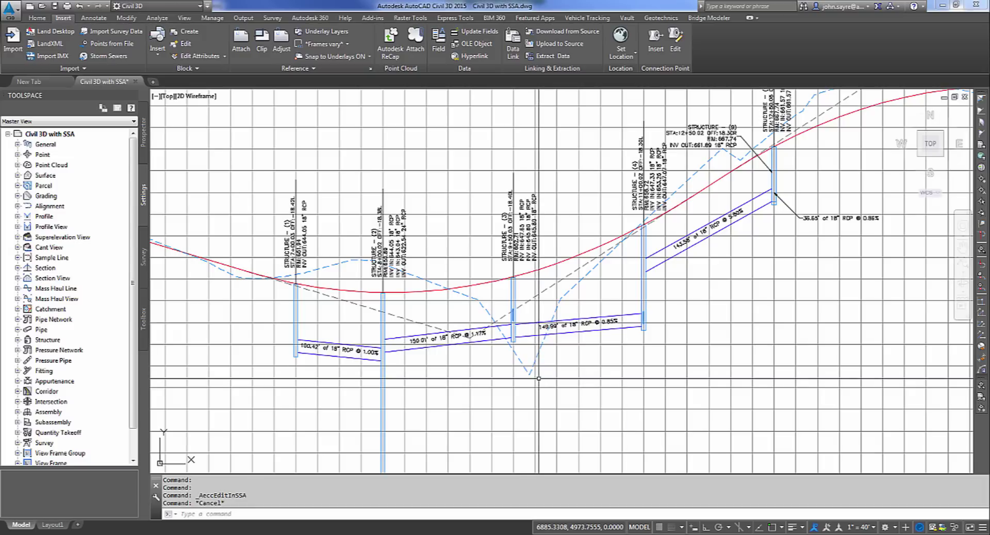
{"action": "mouse_move", "coordinate": [539, 378]}
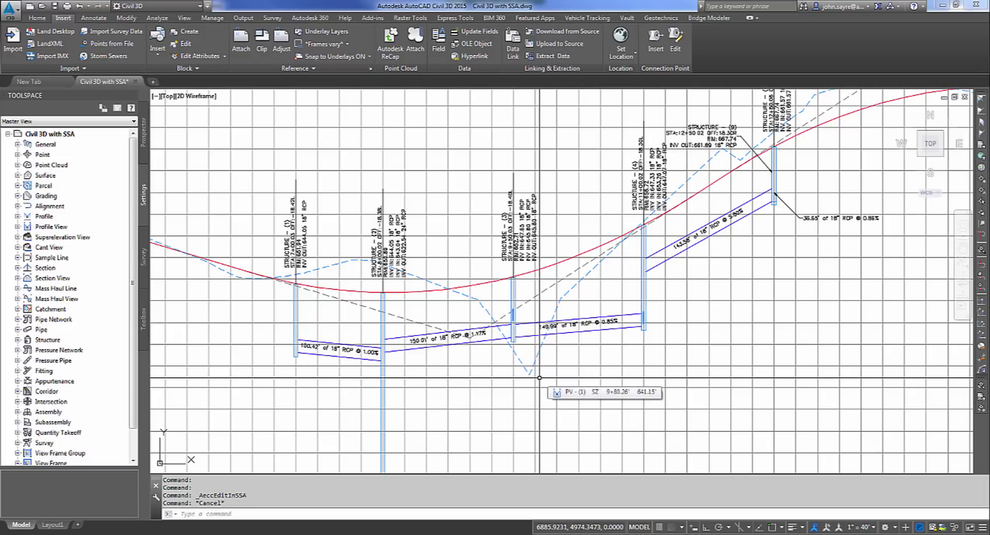
{"action": "scroll", "coordinate": [539, 378], "scroll_direction": "down", "scroll_amount": 5}
{"action": "scroll", "coordinate": [580, 342], "scroll_direction": "up", "scroll_amount": 1}
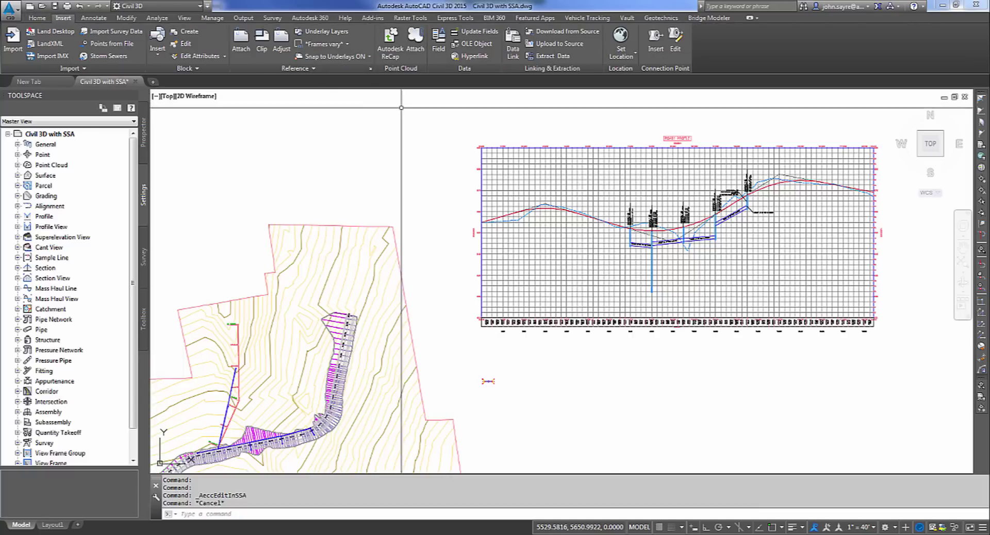
- Import Design 1.stm from the SSA Model folder as an update to the existing pipe network
{"action": "left_click", "coordinate": [104, 55]}
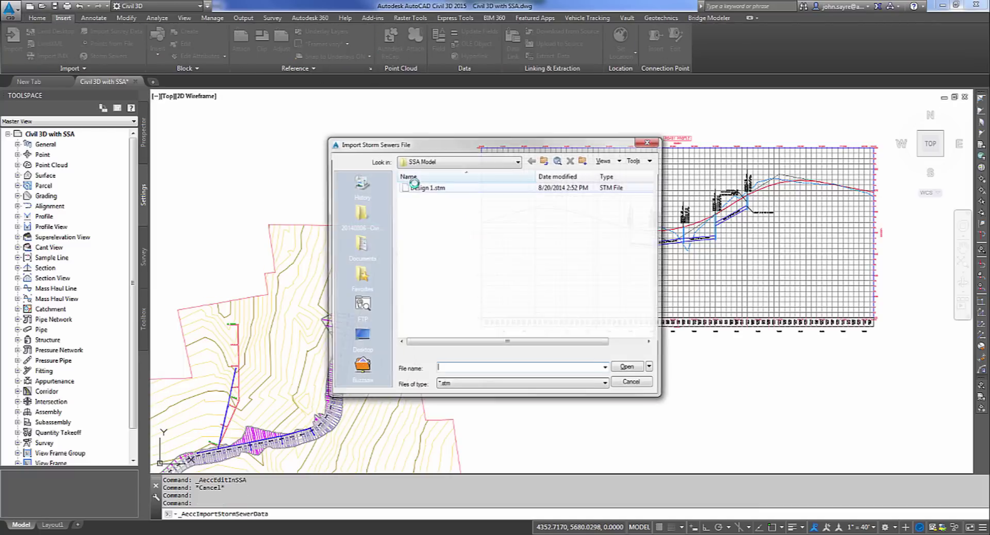
{"action": "left_click", "coordinate": [545, 160]}
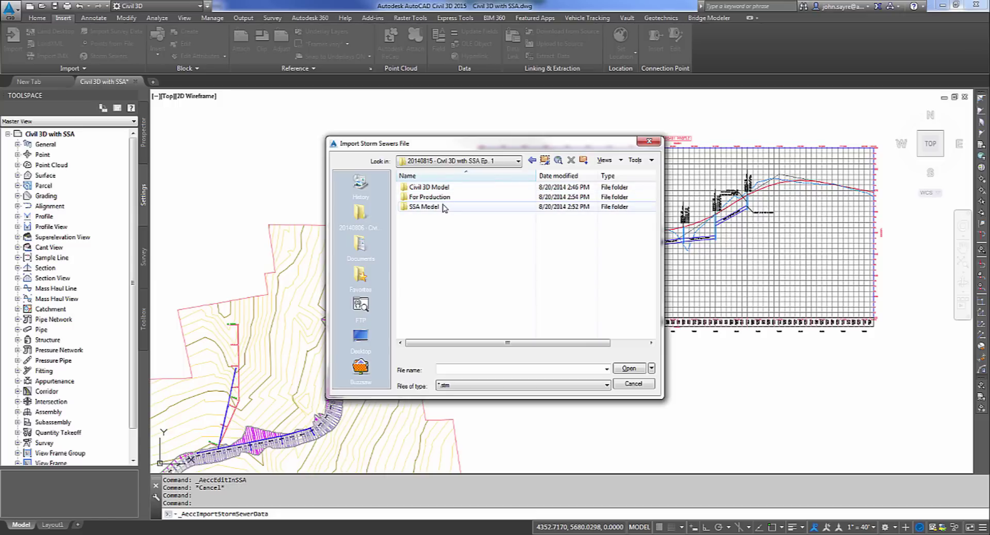
{"action": "double_click", "coordinate": [424, 207]}
{"action": "left_click", "coordinate": [433, 187]}
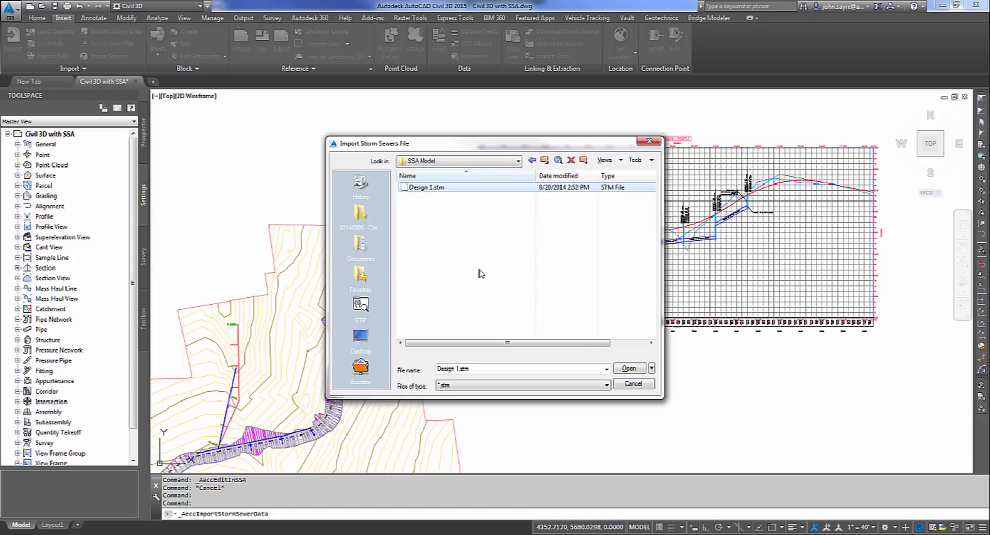
{"action": "left_click", "coordinate": [628, 369]}
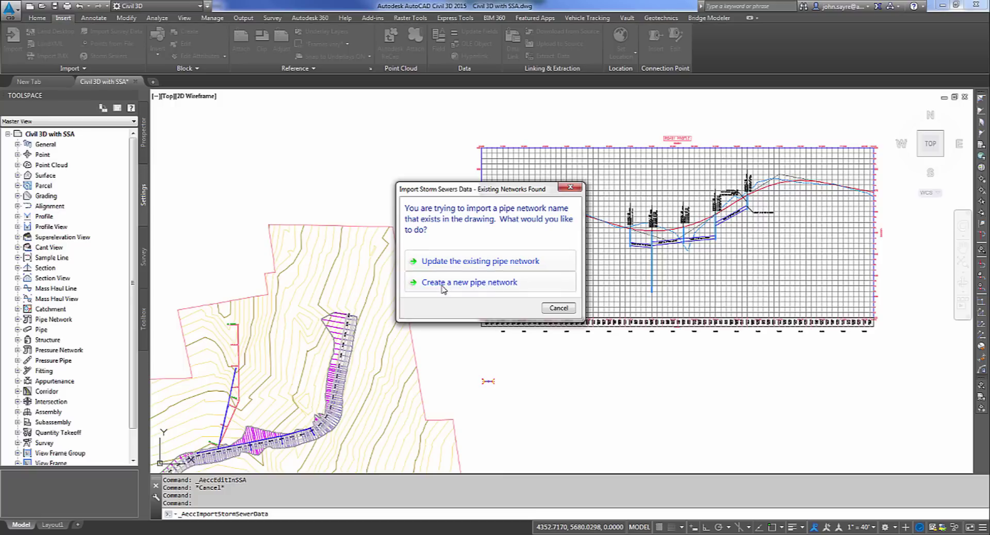
{"action": "left_click", "coordinate": [467, 265]}
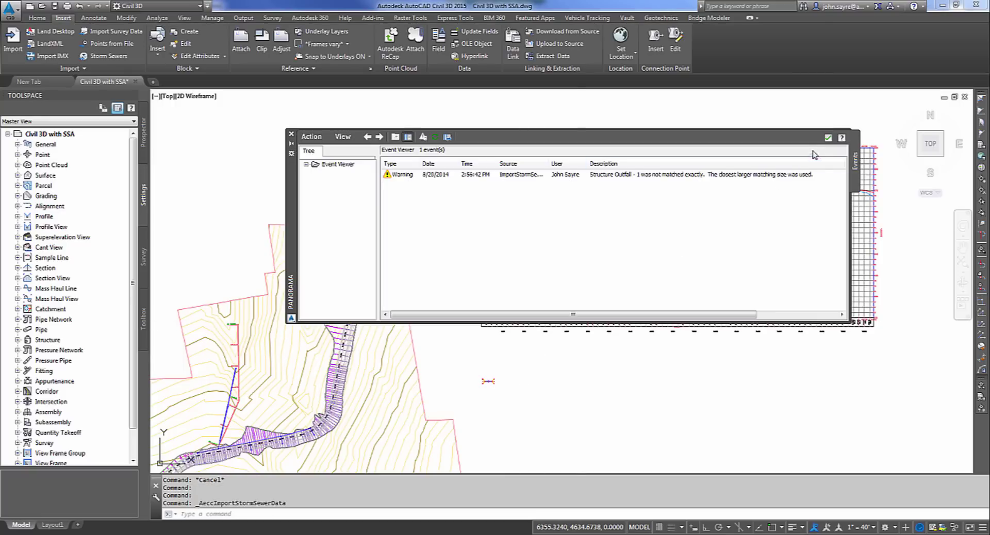
- Dismiss the import warnings, then inspect the 24-inch pipes in the profile and corridor plan
{"action": "left_click", "coordinate": [828, 138]}
{"action": "scroll", "coordinate": [701, 214], "scroll_direction": "up", "scroll_amount": 5}
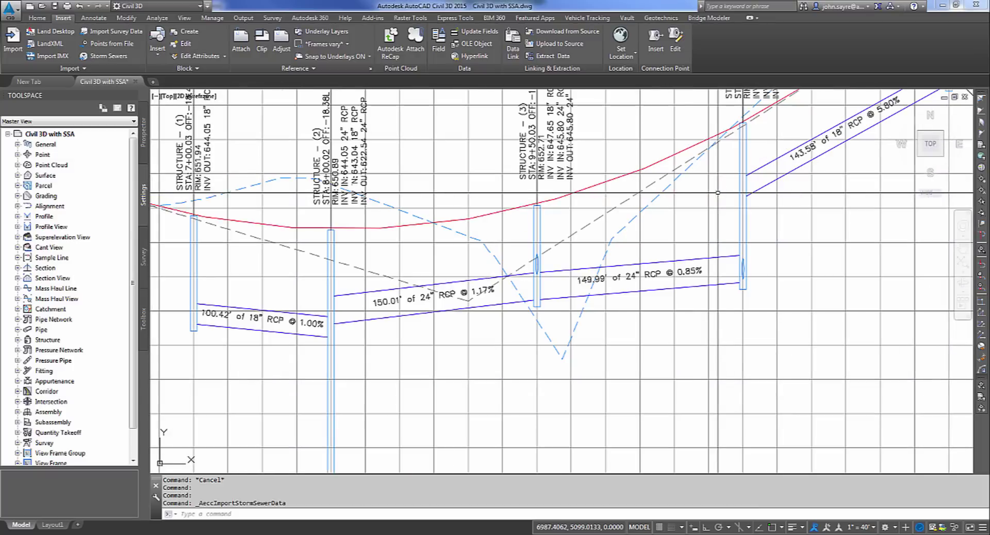
{"action": "scroll", "coordinate": [675, 283], "scroll_direction": "down", "scroll_amount": 2}
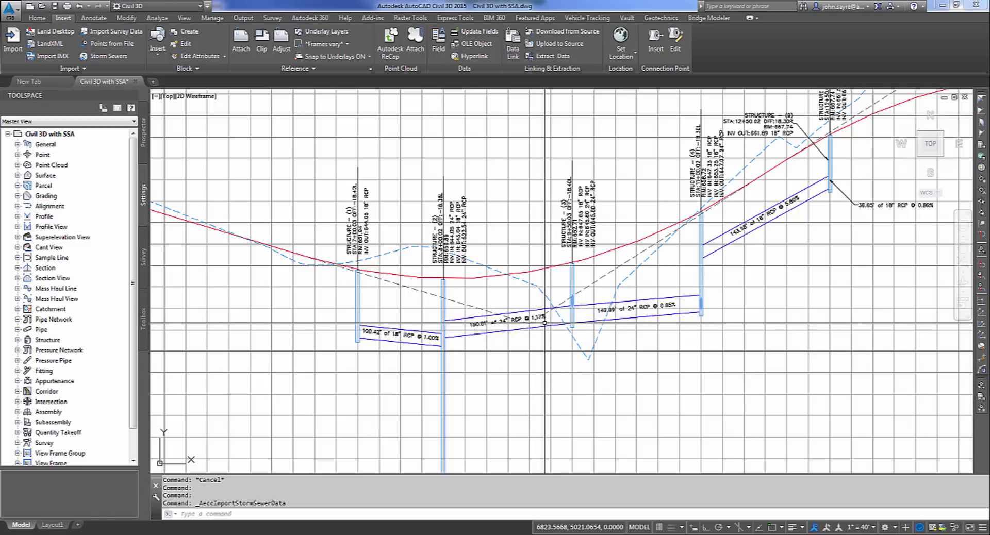
{"action": "scroll", "coordinate": [598, 331], "scroll_direction": "up", "scroll_amount": 3}
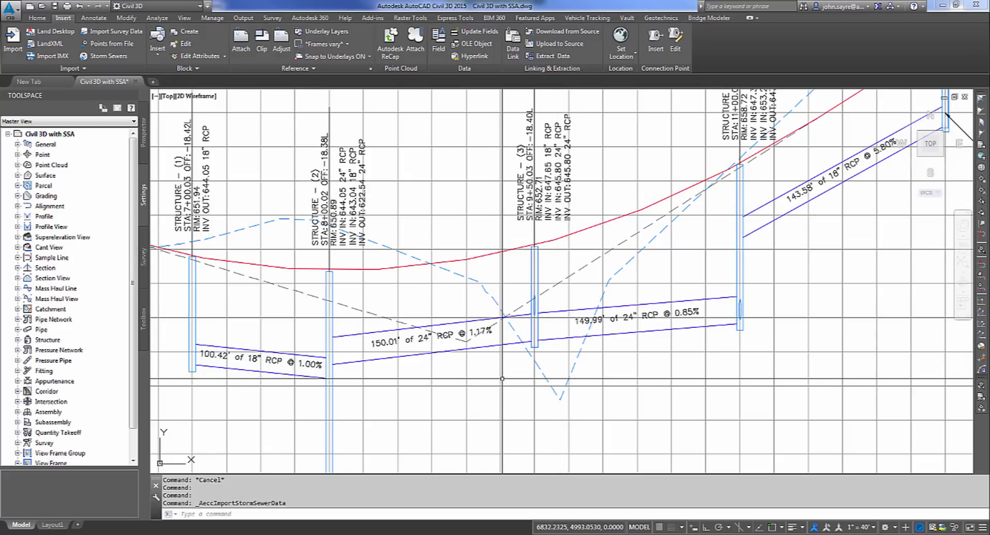
{"action": "scroll", "coordinate": [502, 379], "scroll_direction": "down", "scroll_amount": 5}
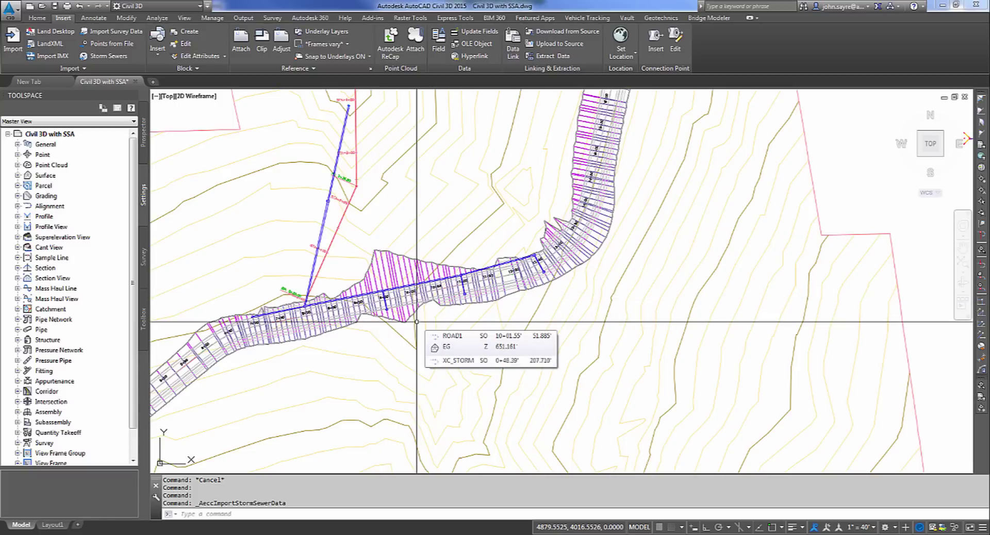
{"action": "scroll", "coordinate": [417, 322], "scroll_direction": "up", "scroll_amount": 4}
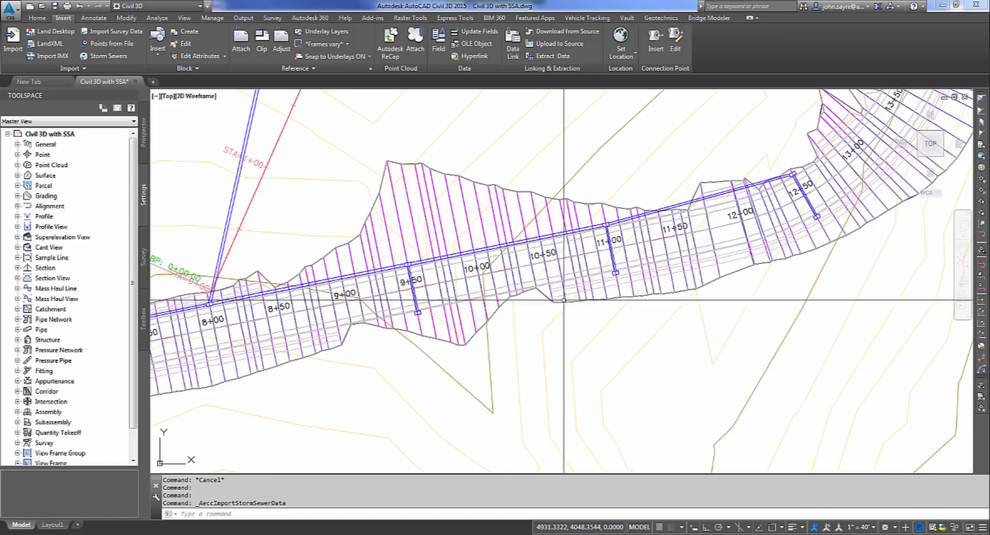
{"action": "middle_click_drag", "start_coordinate": [503, 312], "coordinate": [622, 284]}
{"action": "mouse_move", "coordinate": [622, 285]}
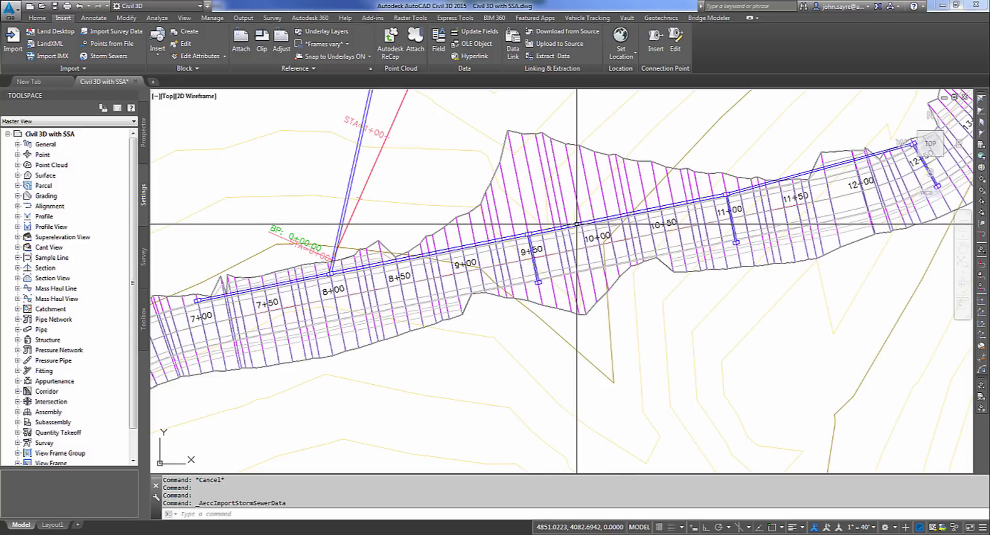
{"action": "left_click", "coordinate": [578, 223]}
{"action": "right_click", "coordinate": [573, 256]}
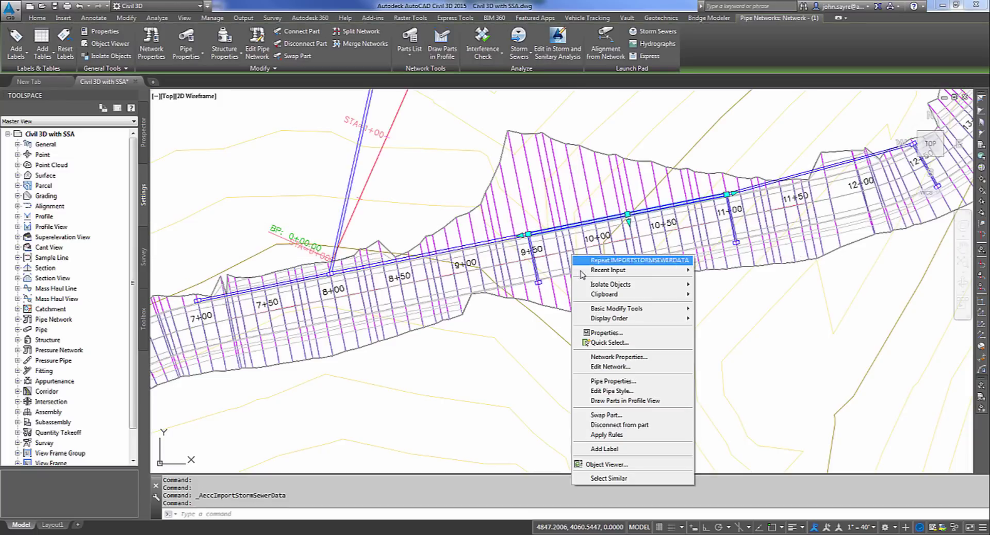
{"action": "left_click", "coordinate": [614, 383]}
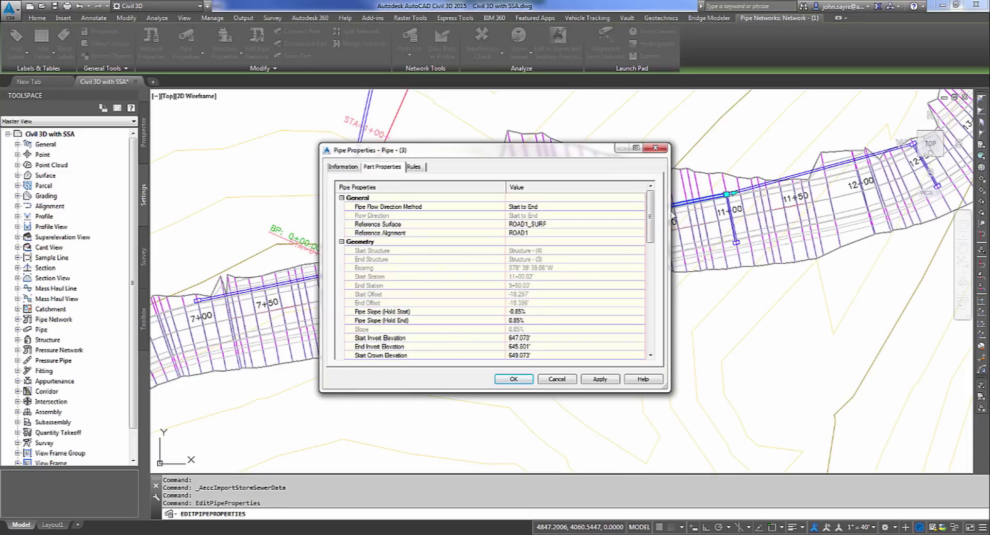
{"action": "scroll", "coordinate": [498, 302], "scroll_direction": "down", "scroll_amount": 15}
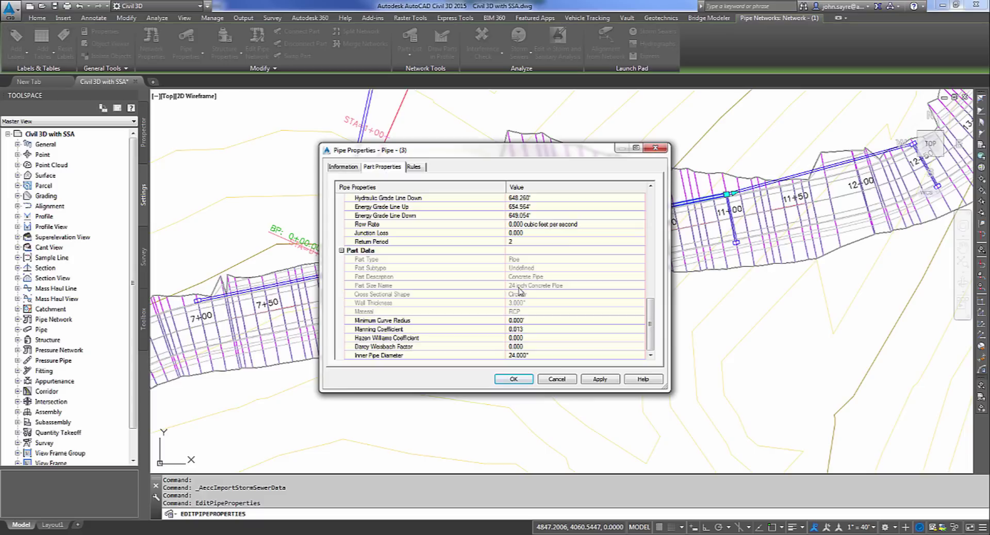
{"action": "left_click", "coordinate": [520, 381]}
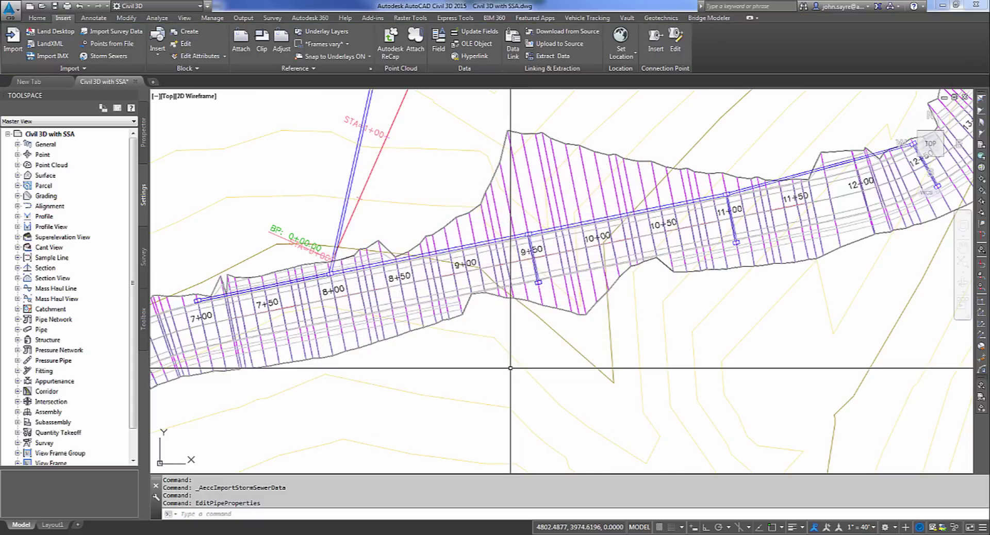
- Zoom out to the whole site and shift the plan and profile slightly left
{"action": "scroll", "coordinate": [509, 362], "scroll_direction": "down", "scroll_amount": 6}
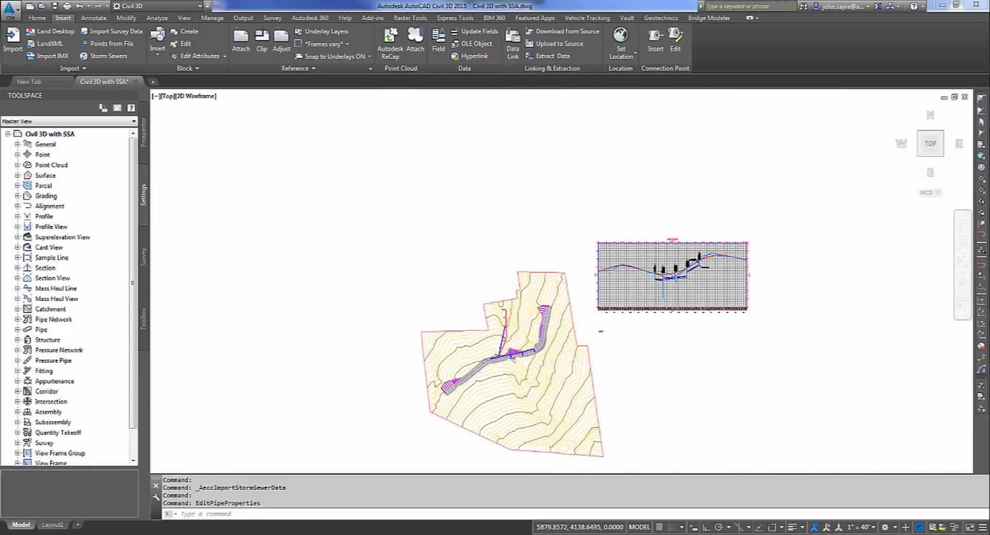
{"action": "middle_click_drag", "start_coordinate": [596, 350], "coordinate": [548, 338]}
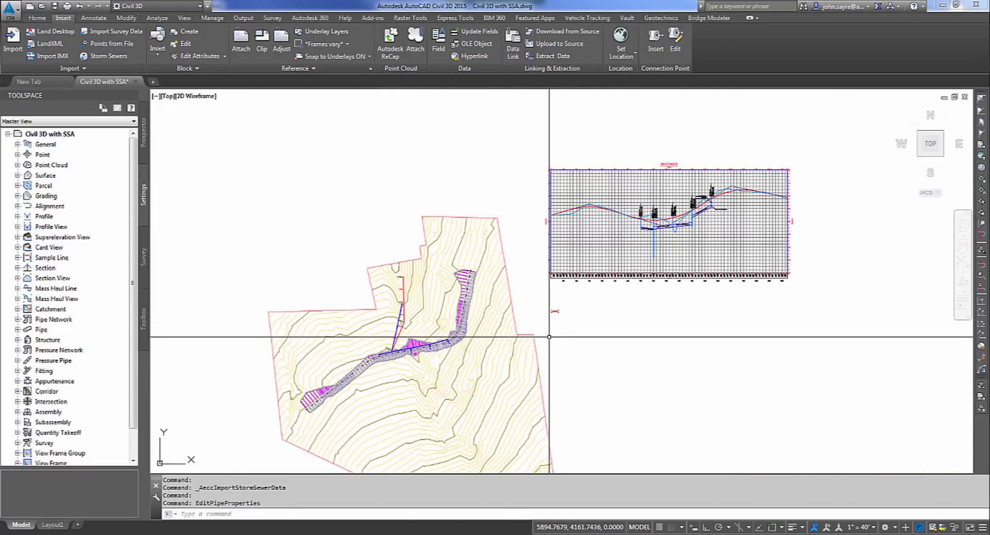